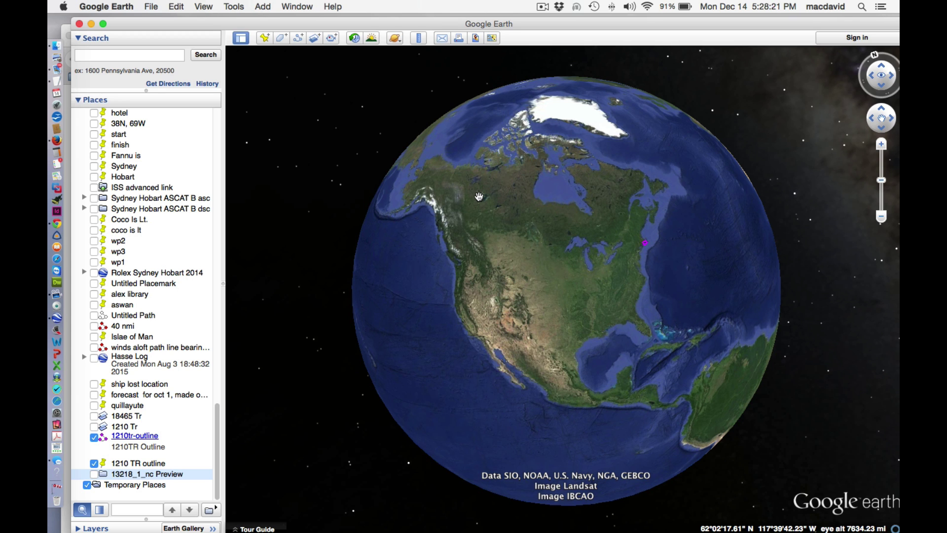
Nudge the globe, then drag the Google Earth window down-right to reveal the notes with NOAA links
{"action": "left_click_drag", "start_coordinate": [511, 352], "coordinate": [494, 301]}
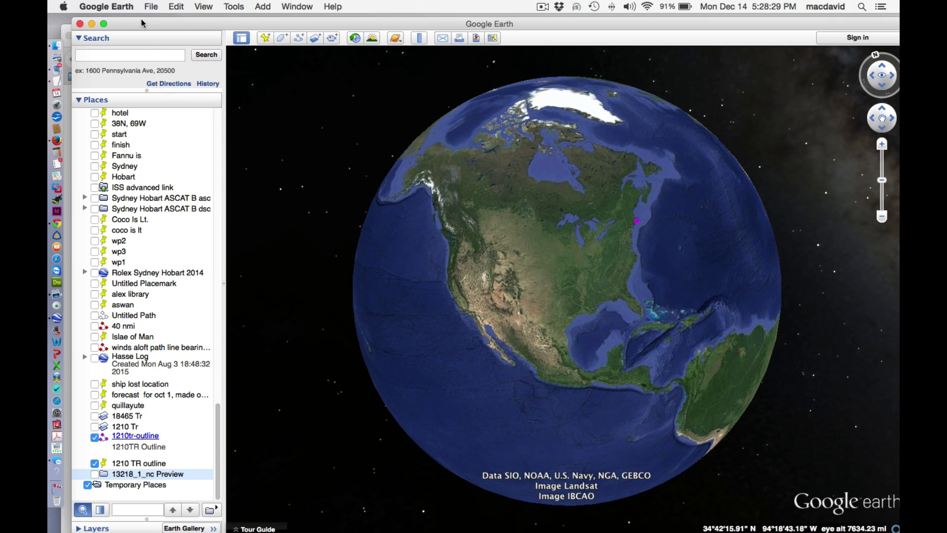
{"action": "left_click_drag", "start_coordinate": [142, 26], "coordinate": [175, 367]}
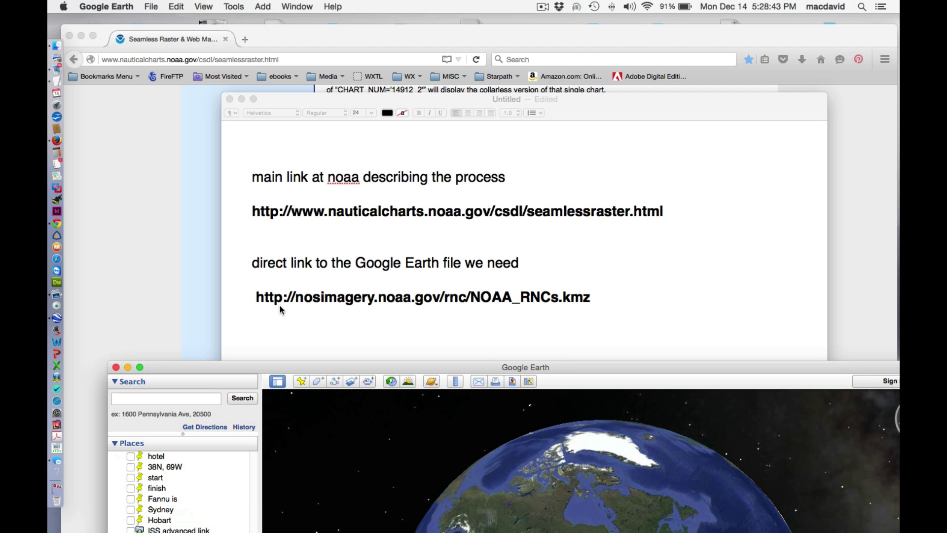
Tuck Google Earth beneath the notes and bring Firefox's NOAA raster chart page to the front
{"action": "left_click_drag", "start_coordinate": [567, 370], "coordinate": [546, 384]}
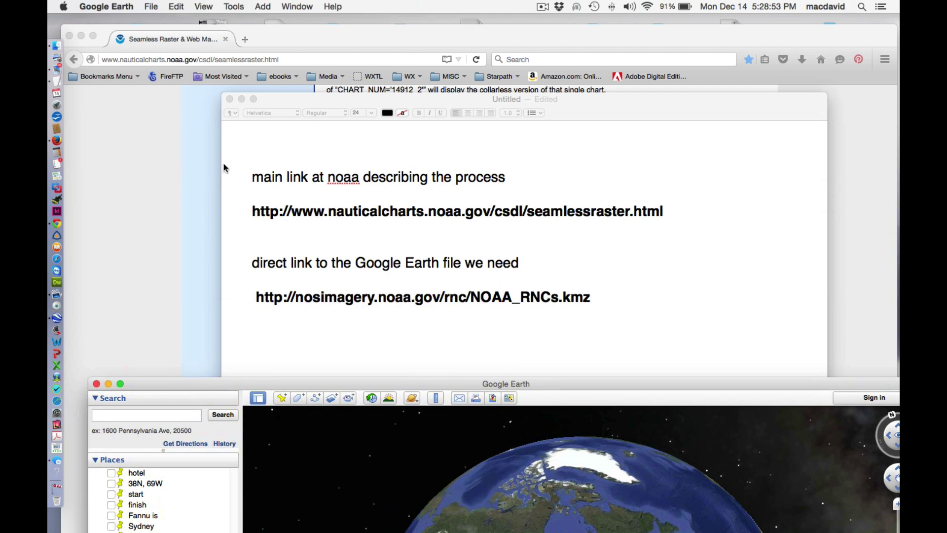
{"action": "left_click_drag", "start_coordinate": [272, 32], "coordinate": [265, 10]}
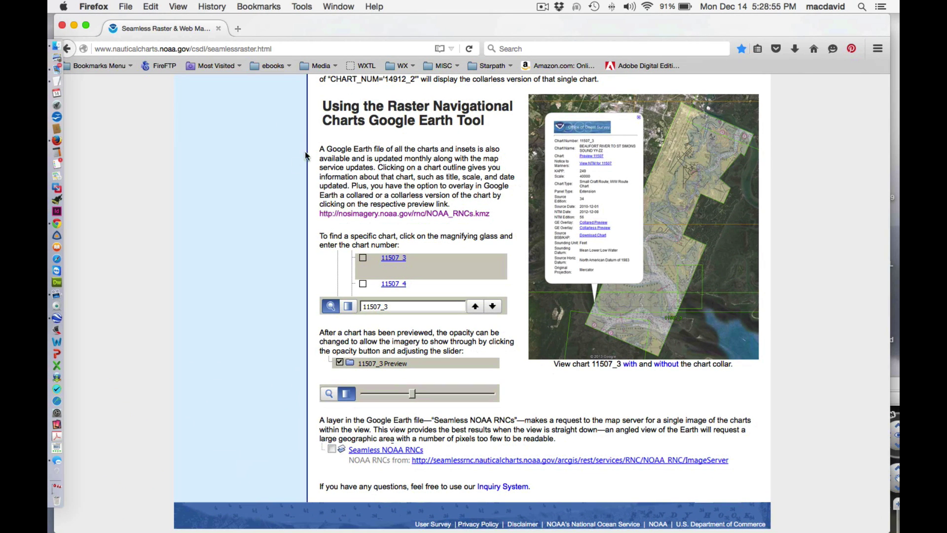
Save NOAA_RNCs.kmz from the Google Earth Tool section as a Firefox download
{"action": "scroll", "coordinate": [189, 256], "scroll_direction": "up", "scroll_amount": 5}
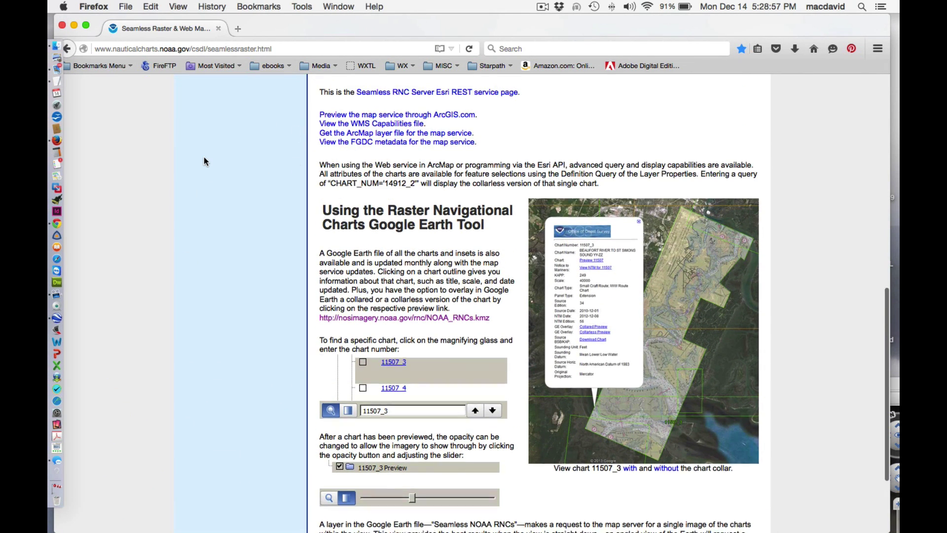
{"action": "scroll", "coordinate": [204, 156], "scroll_direction": "down", "scroll_amount": 5}
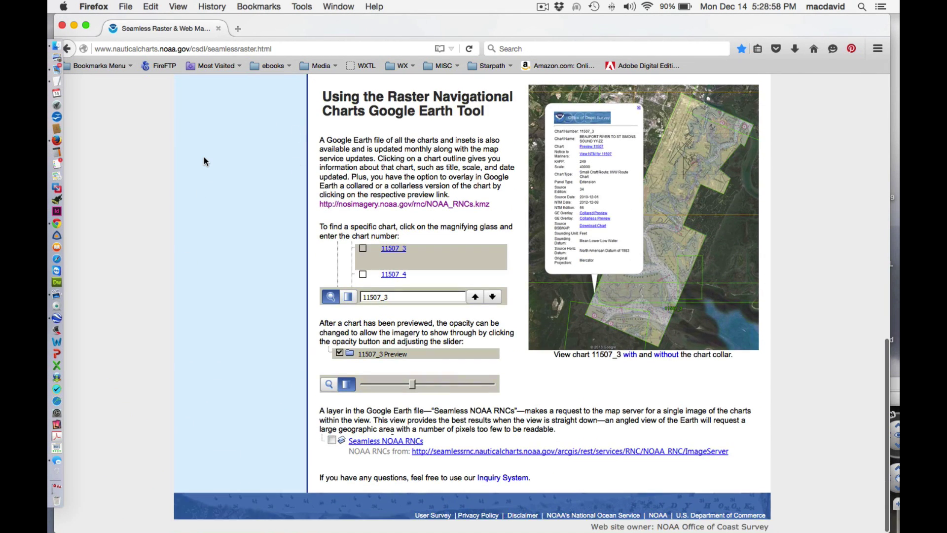
{"action": "left_click", "coordinate": [376, 205]}
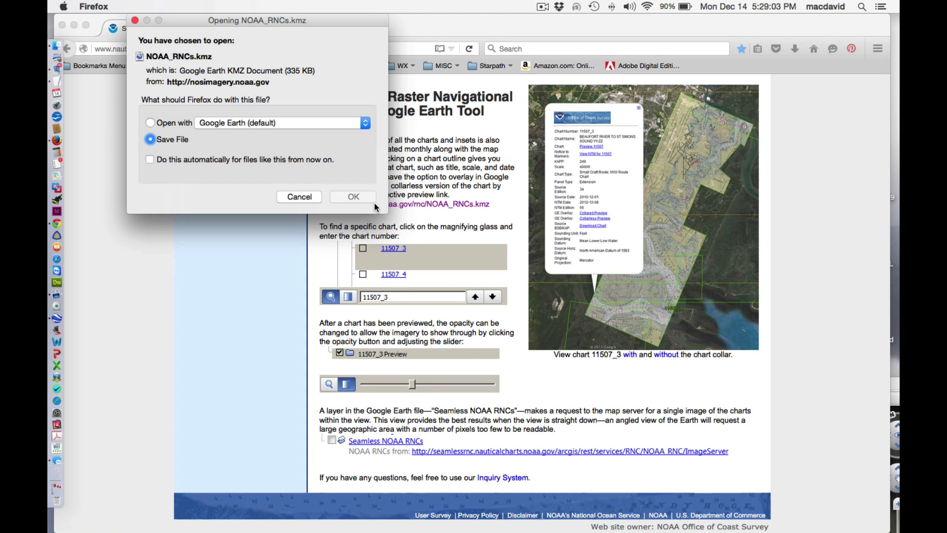
{"action": "left_click", "coordinate": [361, 200]}
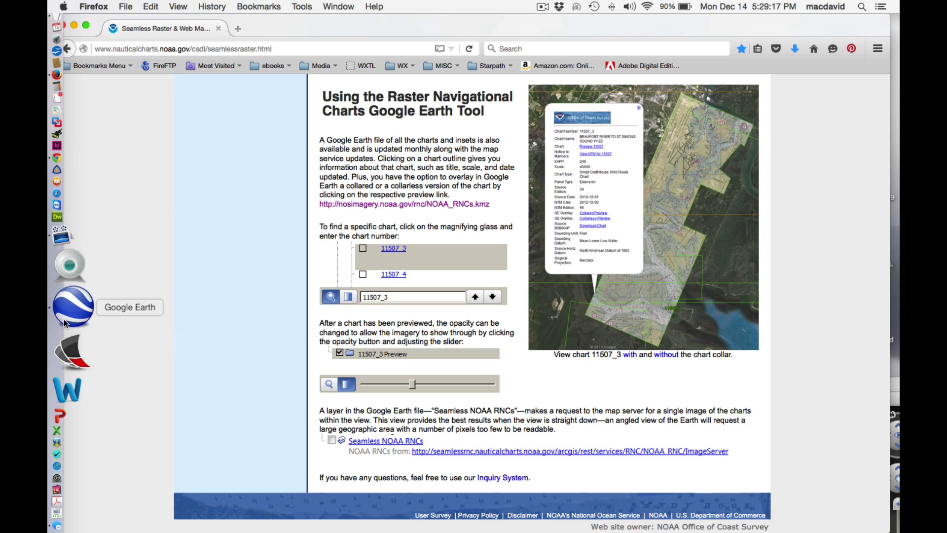
Open Finder's Downloads folder beside Google Earth and drag NOAA_RNCs.kmz onto the globe
{"action": "left_click", "coordinate": [84, 316]}
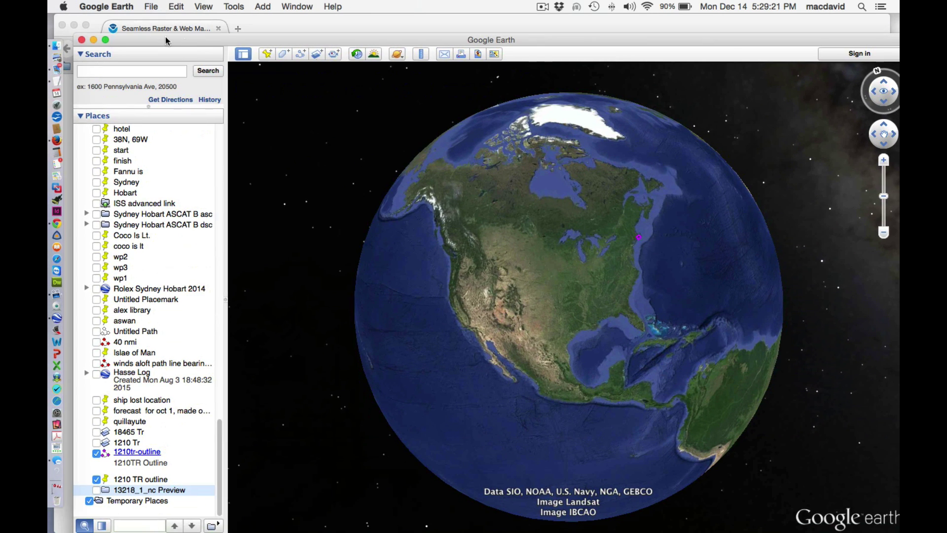
{"action": "left_click", "coordinate": [62, 50]}
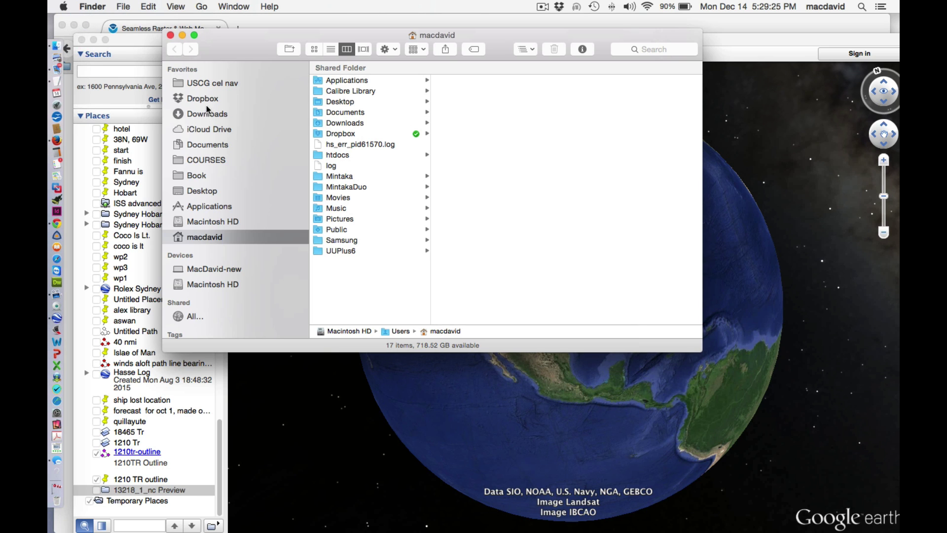
{"action": "left_click", "coordinate": [210, 114]}
{"action": "left_click_drag", "start_coordinate": [286, 43], "coordinate": [679, 71]}
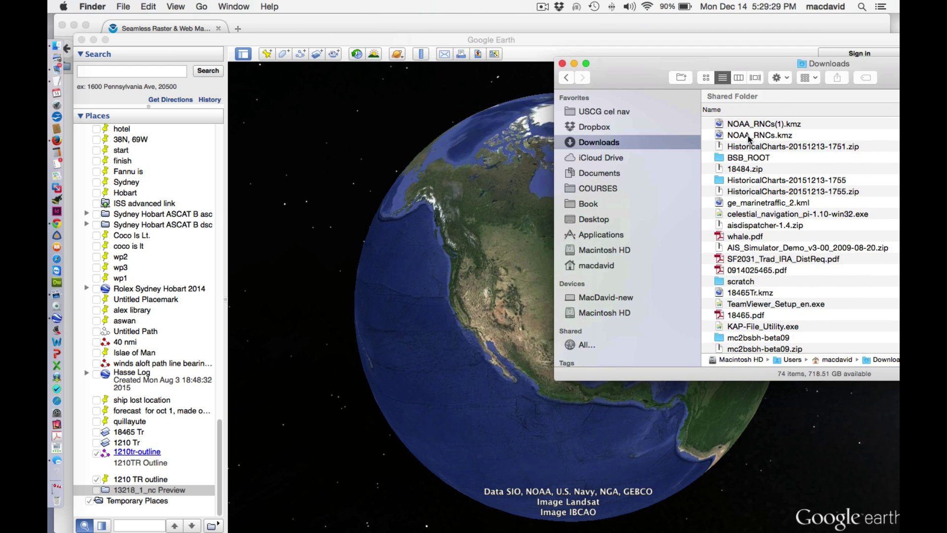
{"action": "left_click_drag", "start_coordinate": [749, 137], "coordinate": [514, 427]}
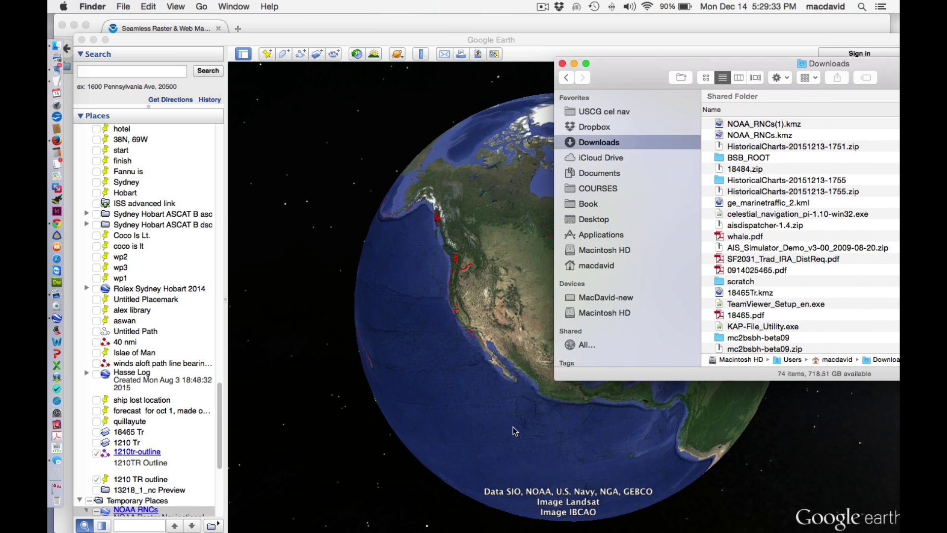
Move Finder aside and rotate and tilt the globe to view the loaded chart outlines
{"action": "left_click_drag", "start_coordinate": [560, 58], "coordinate": [734, 445]}
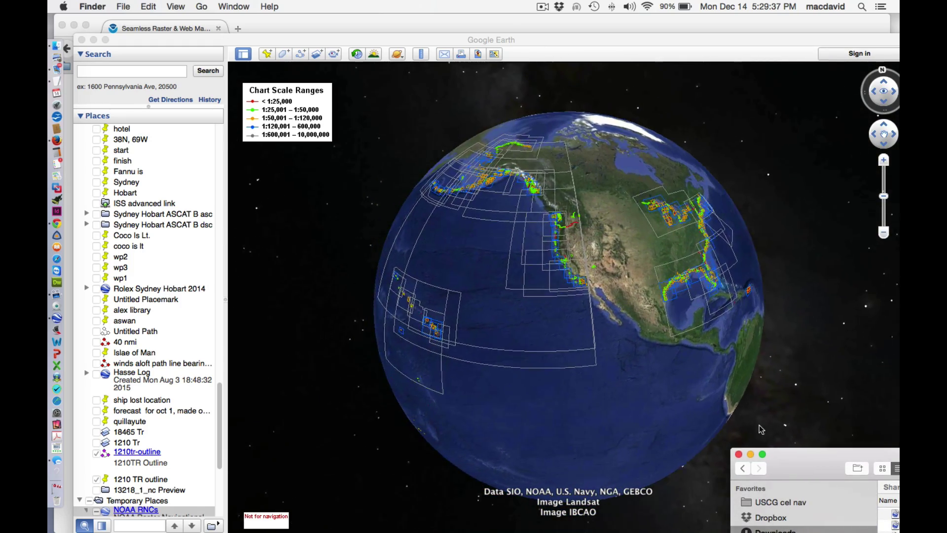
{"action": "left_click_drag", "start_coordinate": [683, 309], "coordinate": [553, 260]}
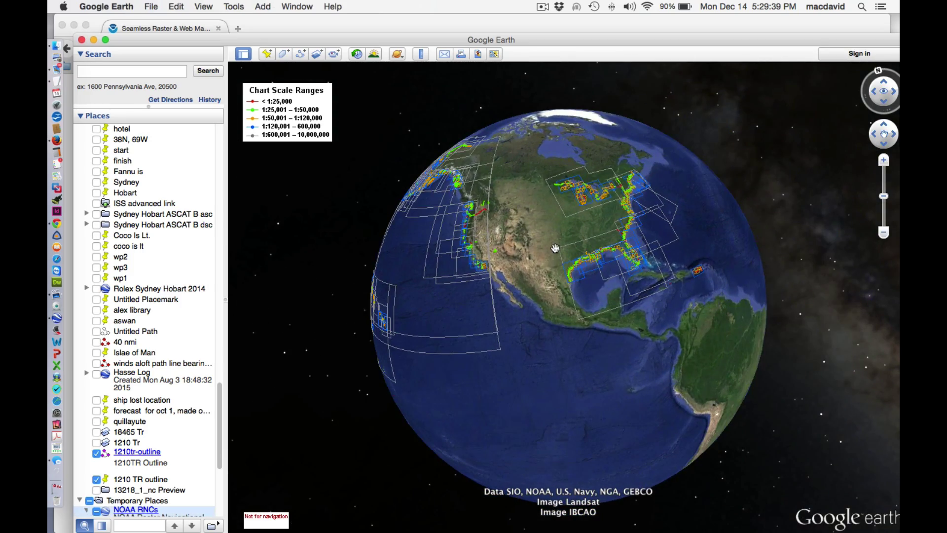
{"action": "left_click_drag", "start_coordinate": [538, 198], "coordinate": [531, 255]}
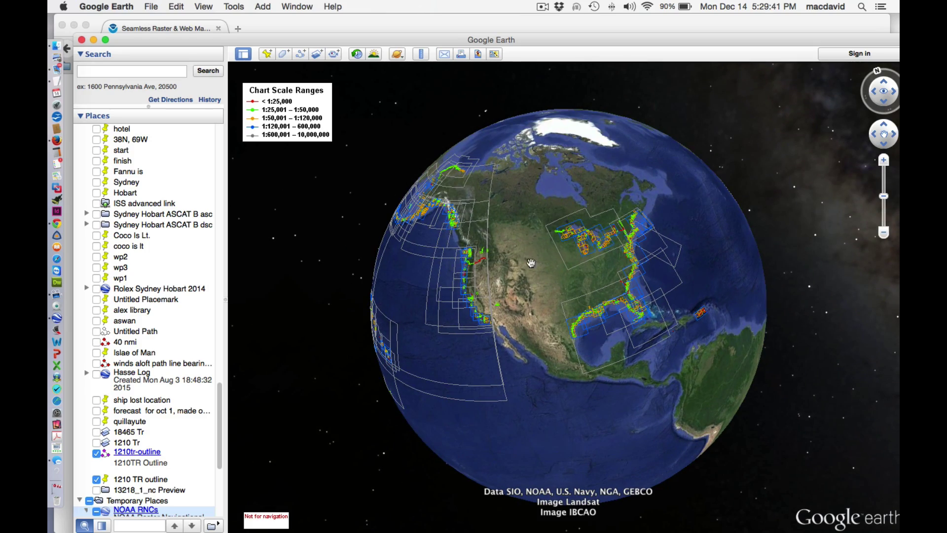
{"action": "scroll", "coordinate": [538, 239], "scroll_direction": "up", "scroll_amount": 10}
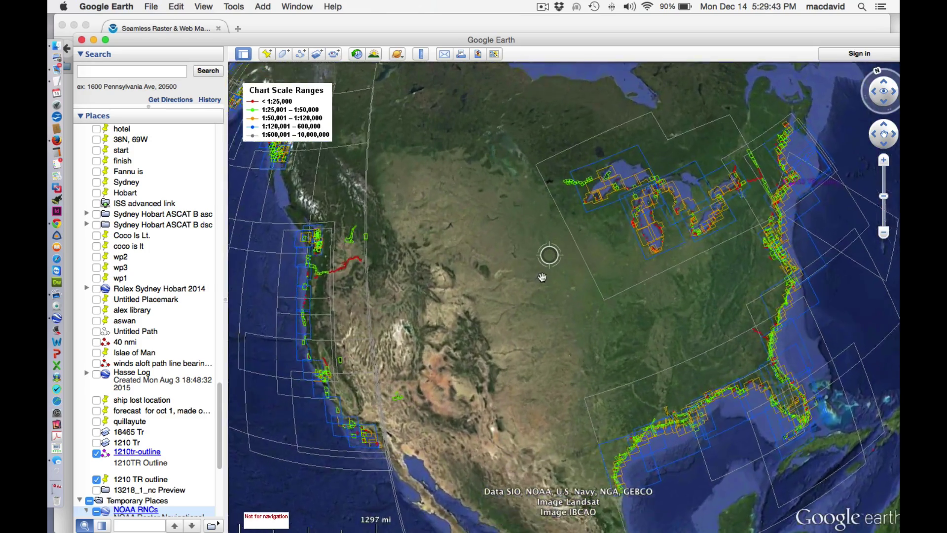
{"action": "key", "text": "Left"}
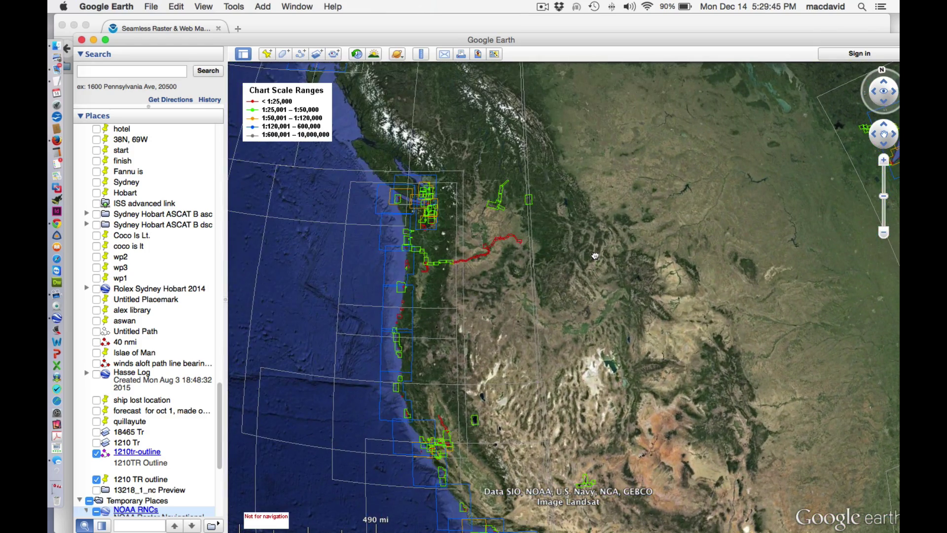
Zoom in on the West Coast to Puget Sound at 37.5 mi, centred on the orange chart outline
{"action": "scroll", "coordinate": [540, 278], "scroll_direction": "down", "scroll_amount": 10}
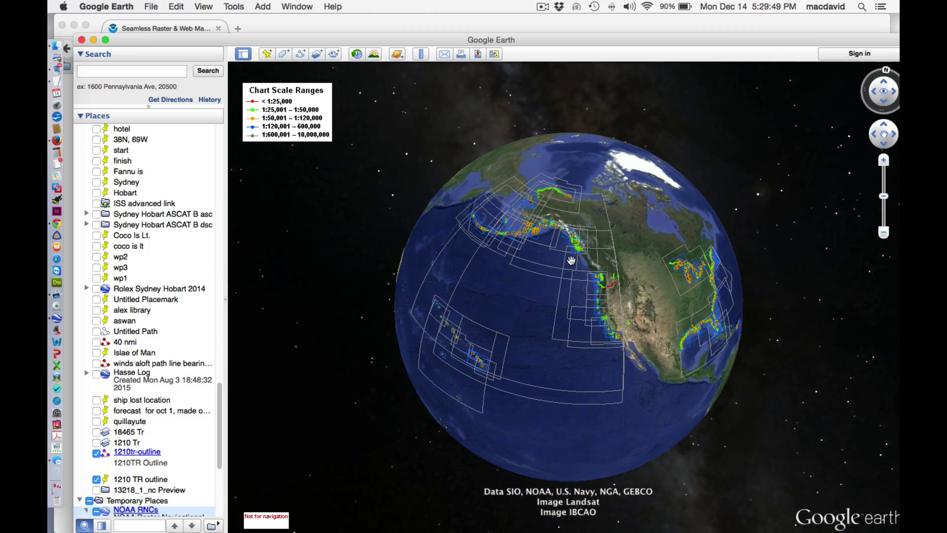
{"action": "scroll", "coordinate": [570, 264], "scroll_direction": "up", "scroll_amount": 10}
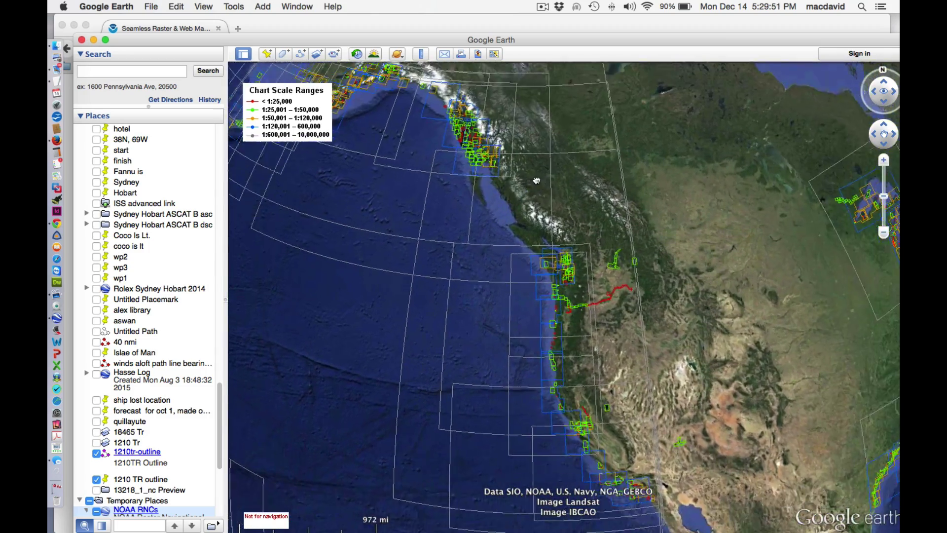
{"action": "left_click_drag", "start_coordinate": [659, 288], "coordinate": [705, 211]}
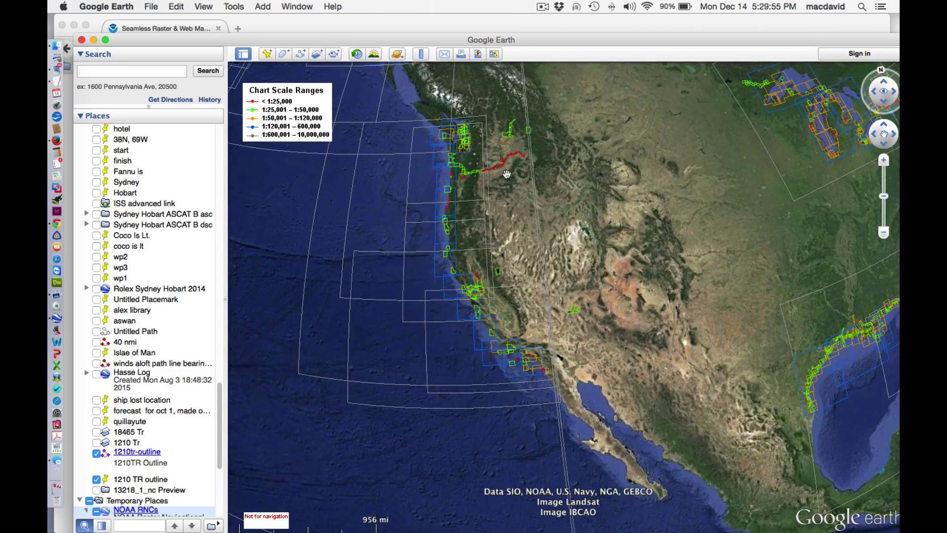
{"action": "scroll", "coordinate": [544, 164], "scroll_direction": "up", "scroll_amount": 5}
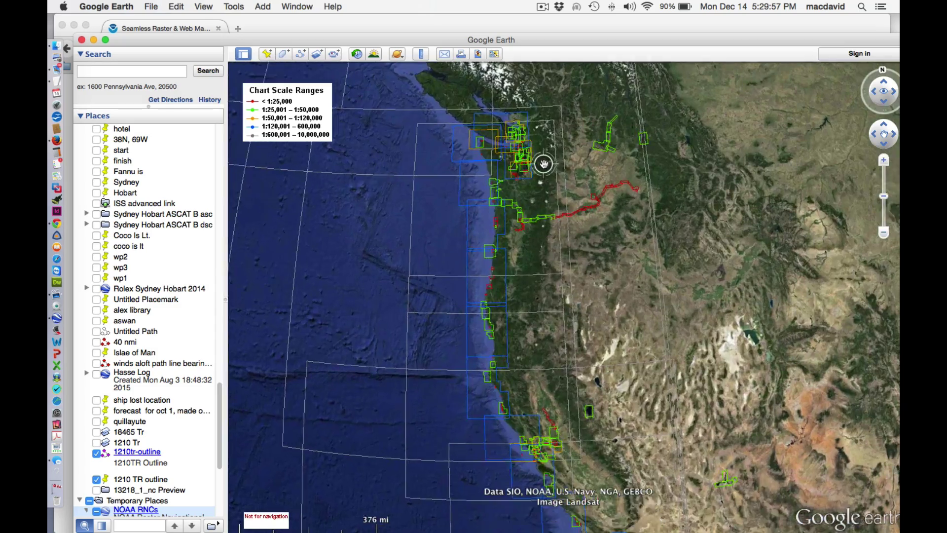
{"action": "scroll", "coordinate": [544, 164], "scroll_direction": "up", "scroll_amount": 3}
{"action": "scroll", "coordinate": [542, 165], "scroll_direction": "up", "scroll_amount": 3}
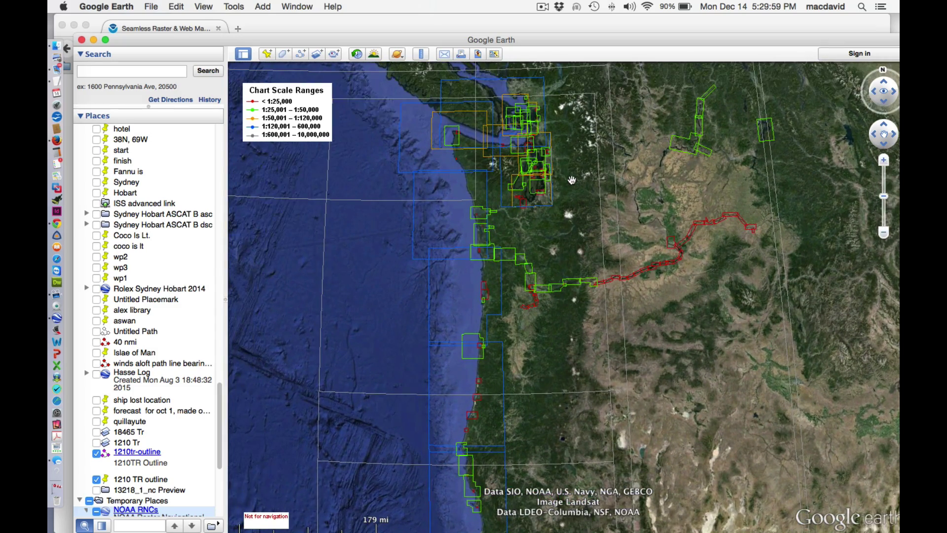
{"action": "scroll", "coordinate": [459, 178], "scroll_direction": "up", "scroll_amount": 3}
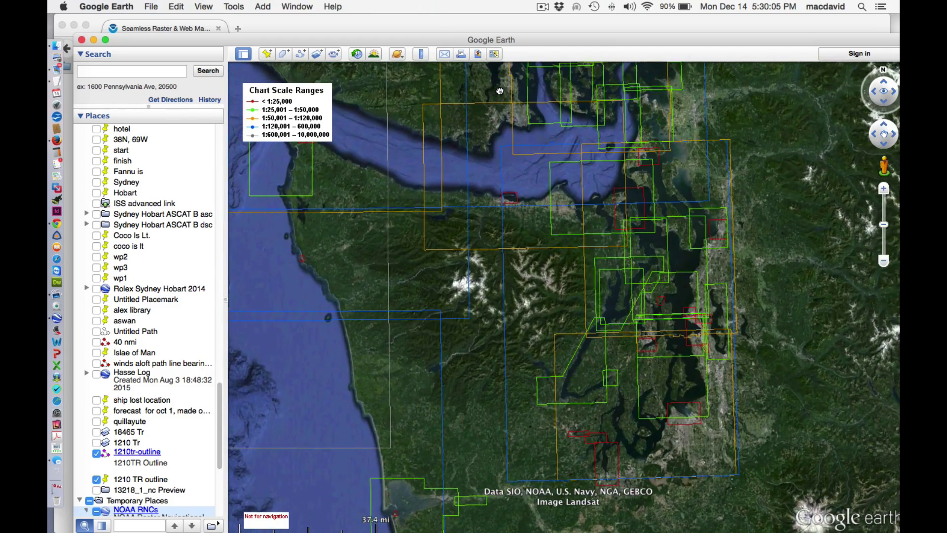
{"action": "left_click_drag", "start_coordinate": [487, 104], "coordinate": [497, 105]}
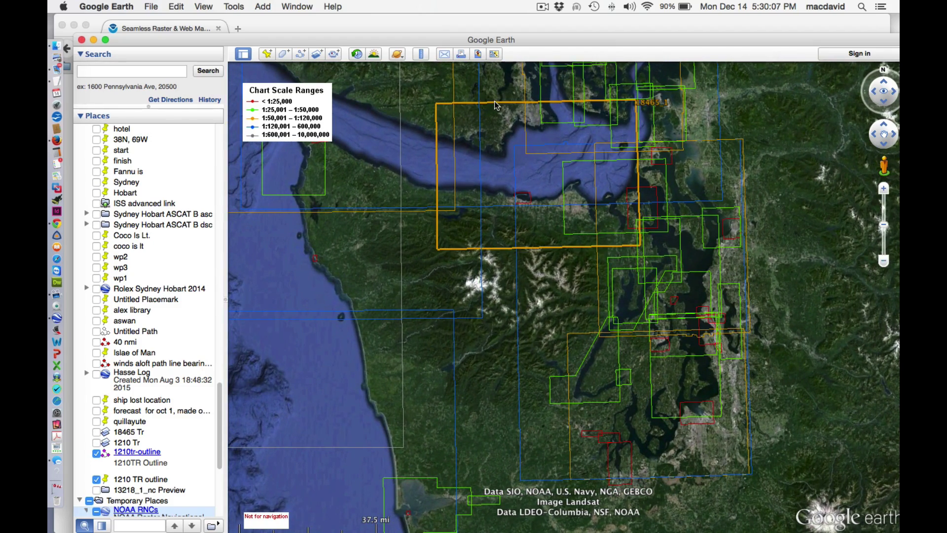
Overlay chart 18465_1's Collarless Preview from its info balloon onto the Strait of Juan de Fuca
{"action": "left_click", "coordinate": [496, 251]}
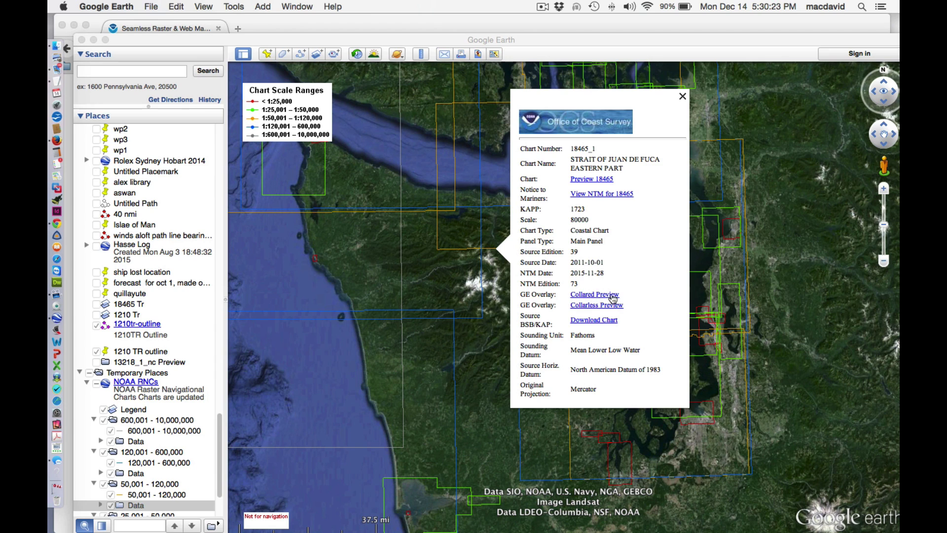
{"action": "left_click", "coordinate": [585, 305]}
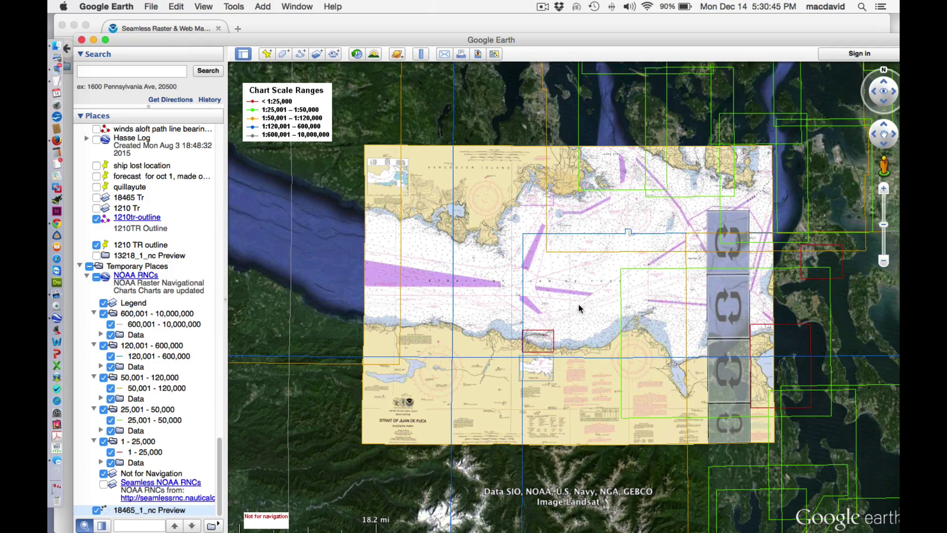
{"action": "mouse_move", "coordinate": [592, 309]}
{"action": "left_mouse_down"}
{"action": "mouse_move", "coordinate": [594, 270]}
{"action": "mouse_move", "coordinate": [577, 225]}
{"action": "mouse_move", "coordinate": [594, 321]}
{"action": "left_mouse_up"}
{"action": "scroll", "coordinate": [577, 225], "scroll_direction": "up", "scroll_amount": 5}
{"action": "scroll", "coordinate": [578, 222], "scroll_direction": "down", "scroll_amount": 2}
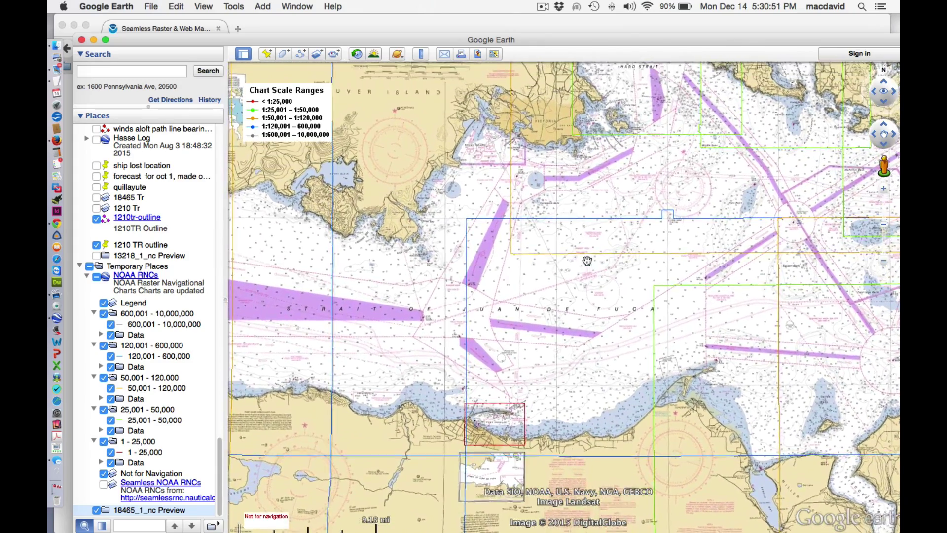
{"action": "scroll", "coordinate": [585, 260], "scroll_direction": "down", "scroll_amount": 3}
{"action": "scroll", "coordinate": [587, 259], "scroll_direction": "up", "scroll_amount": 3}
{"action": "left_click_drag", "start_coordinate": [581, 272], "coordinate": [568, 200]}
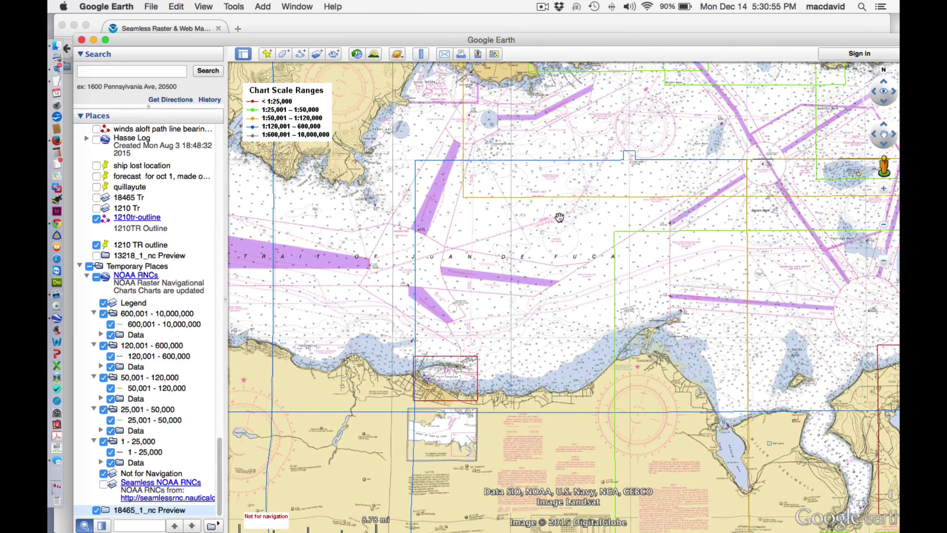
{"action": "left_click", "coordinate": [421, 54]}
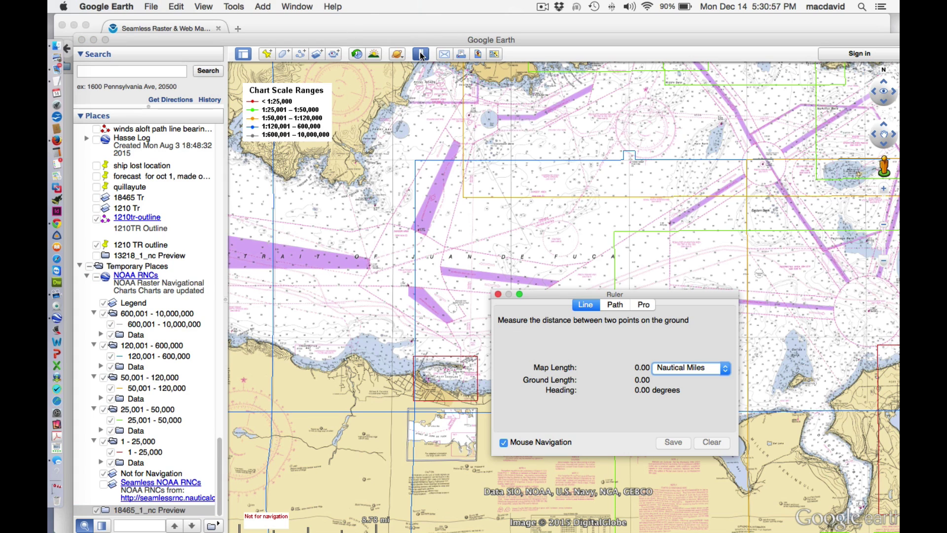
{"action": "left_click_drag", "start_coordinate": [542, 291], "coordinate": [393, 149]}
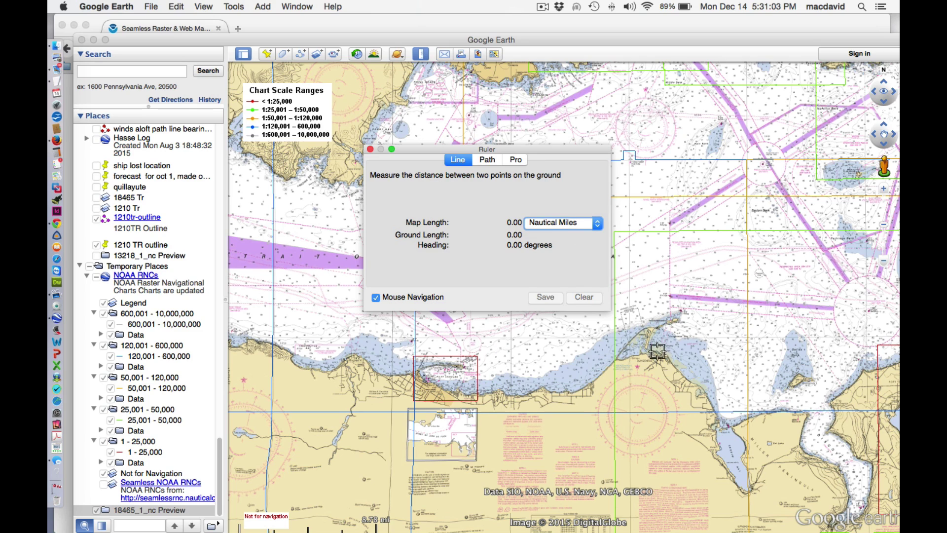
{"action": "left_click", "coordinate": [688, 316]}
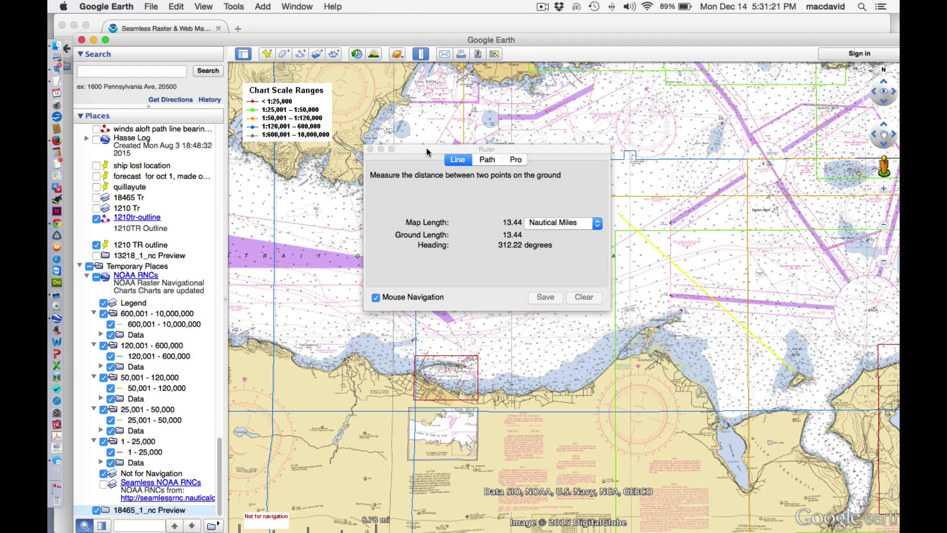
{"action": "left_click", "coordinate": [370, 149]}
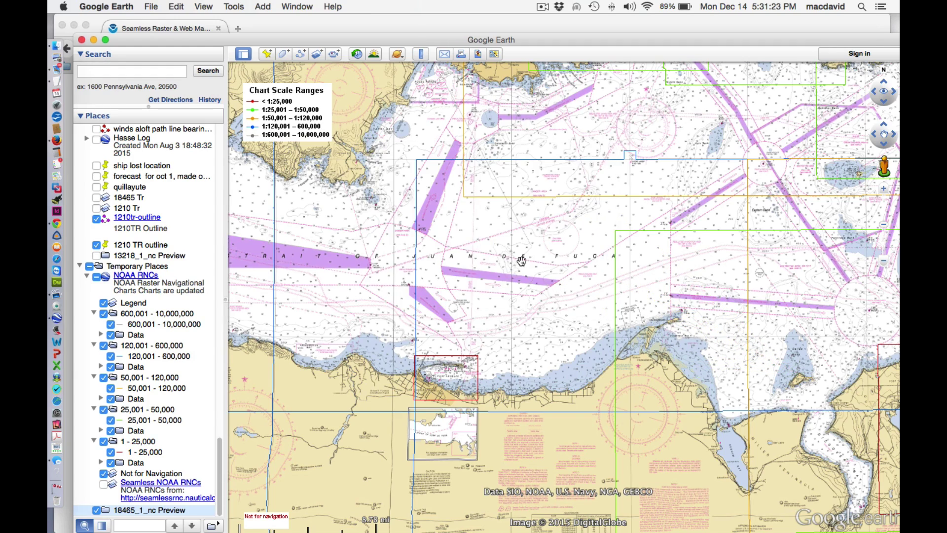
Show the overlay transparency slider and stretch the Google Earth window taller
{"action": "scroll", "coordinate": [521, 260], "scroll_direction": "down", "scroll_amount": 5}
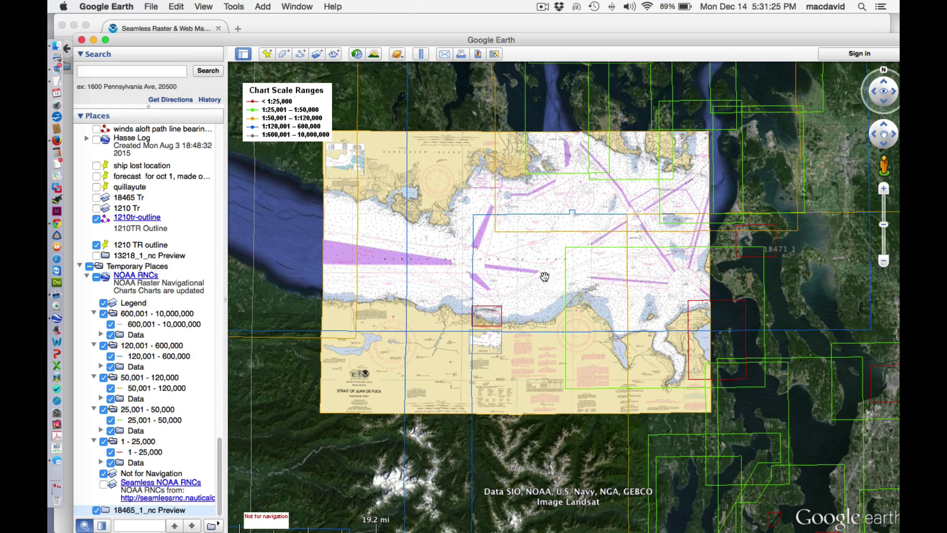
{"action": "scroll", "coordinate": [525, 268], "scroll_direction": "up", "scroll_amount": 2}
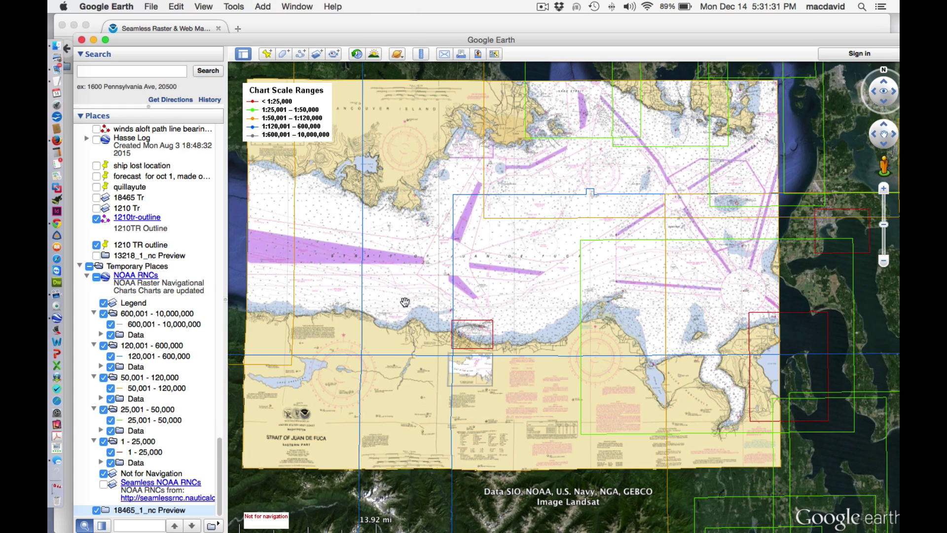
{"action": "left_click", "coordinate": [101, 525]}
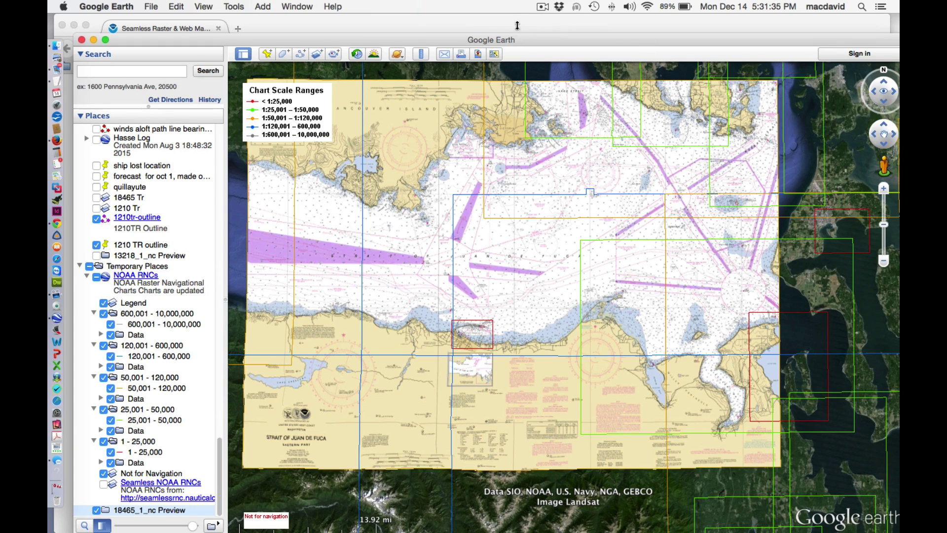
{"action": "left_click_drag", "start_coordinate": [516, 29], "coordinate": [519, 12]}
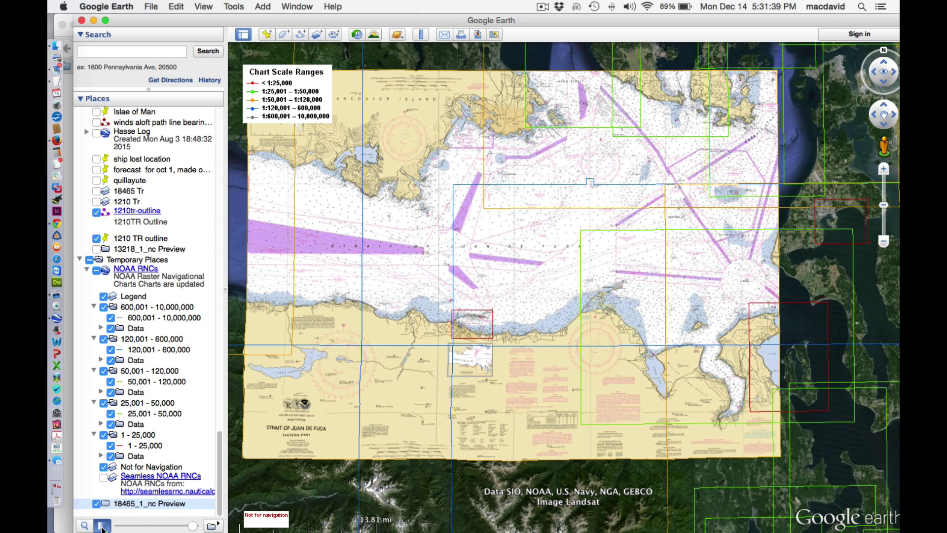
Progressively fade the 18465_1_nc overlay while zooming toward the tip of Ediz Hook
{"action": "left_click_drag", "start_coordinate": [193, 525], "coordinate": [161, 526]}
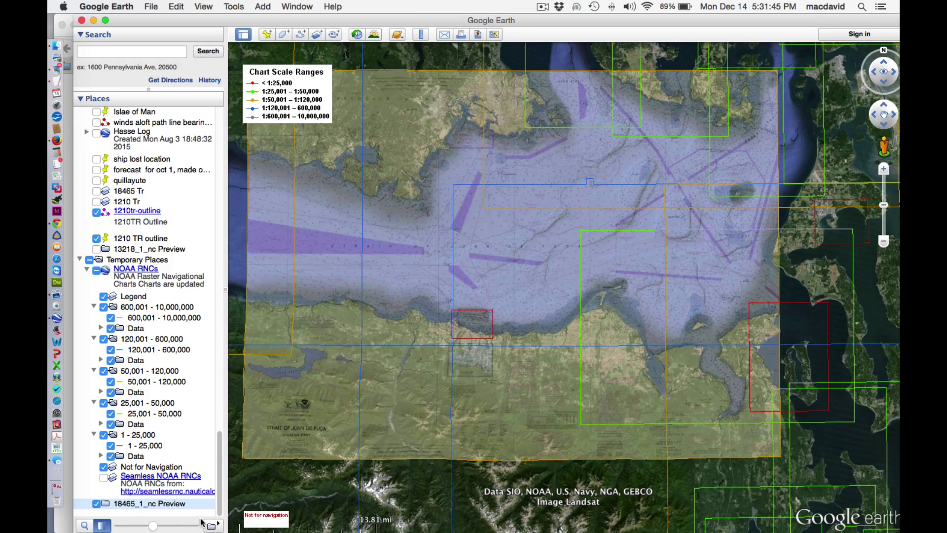
{"action": "scroll", "coordinate": [623, 296], "scroll_direction": "up", "scroll_amount": 5}
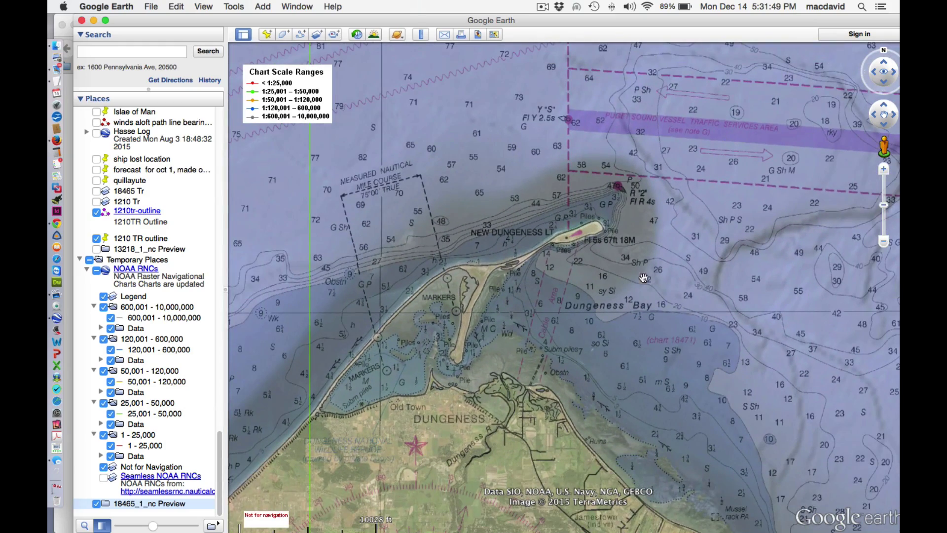
{"action": "scroll", "coordinate": [541, 272], "scroll_direction": "down", "scroll_amount": 5}
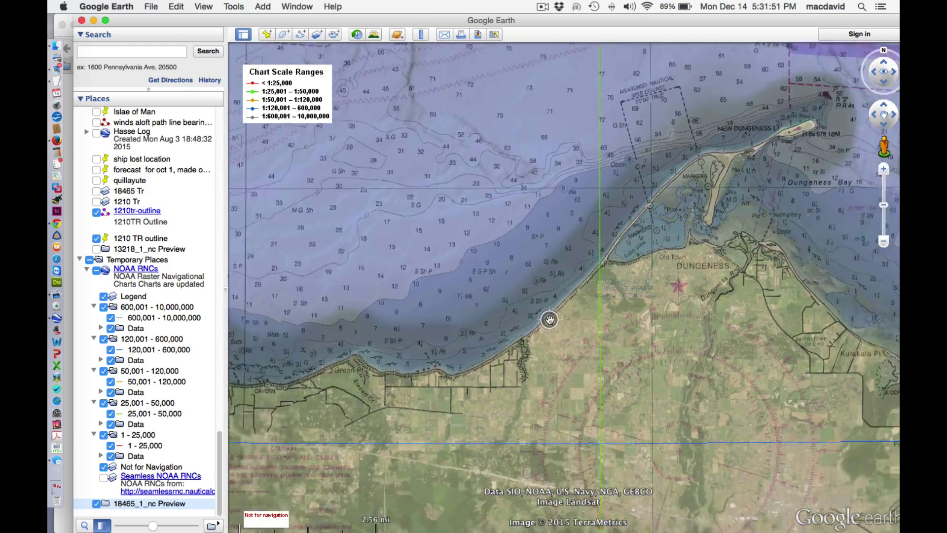
{"action": "scroll", "coordinate": [534, 360], "scroll_direction": "down", "scroll_amount": 2}
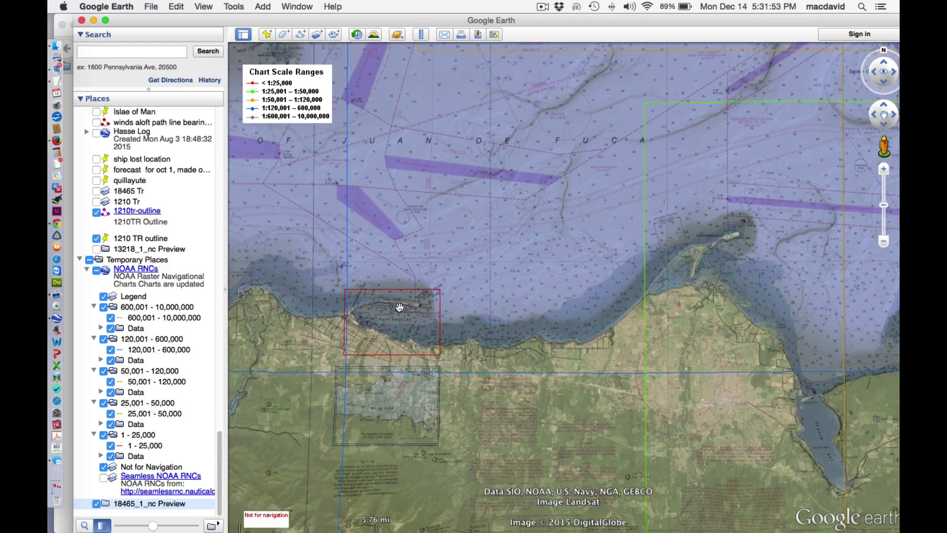
{"action": "scroll", "coordinate": [400, 307], "scroll_direction": "up", "scroll_amount": 6}
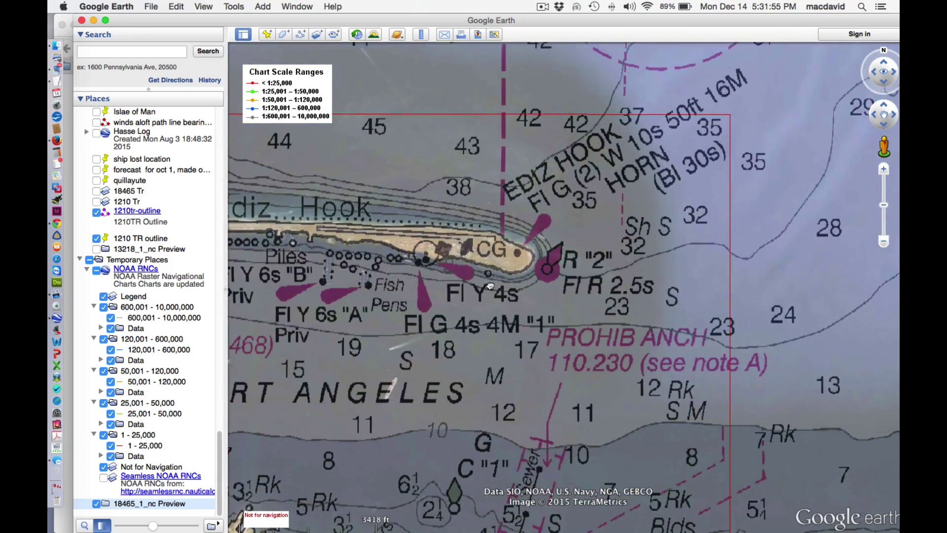
{"action": "scroll", "coordinate": [513, 274], "scroll_direction": "up", "scroll_amount": 2}
{"action": "scroll", "coordinate": [518, 265], "scroll_direction": "up", "scroll_amount": 1}
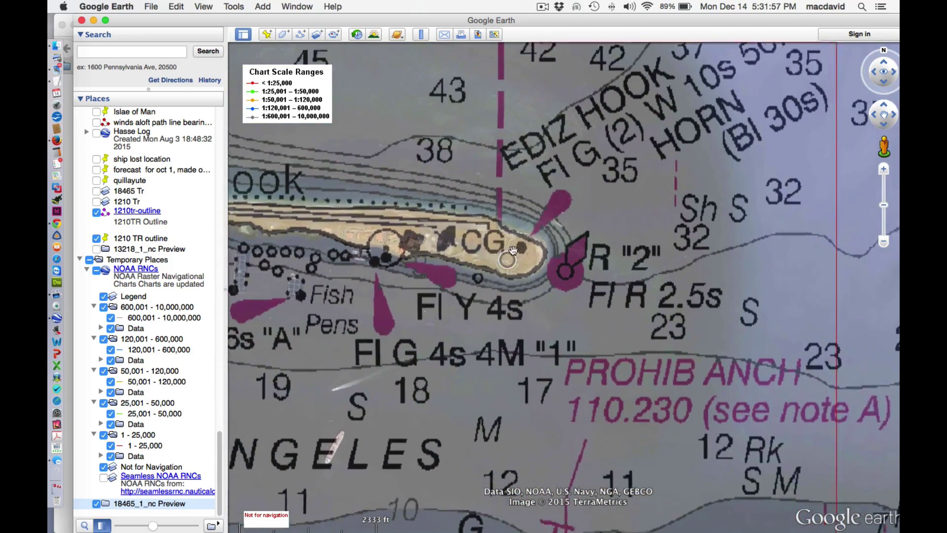
{"action": "scroll", "coordinate": [515, 272], "scroll_direction": "down", "scroll_amount": 3}
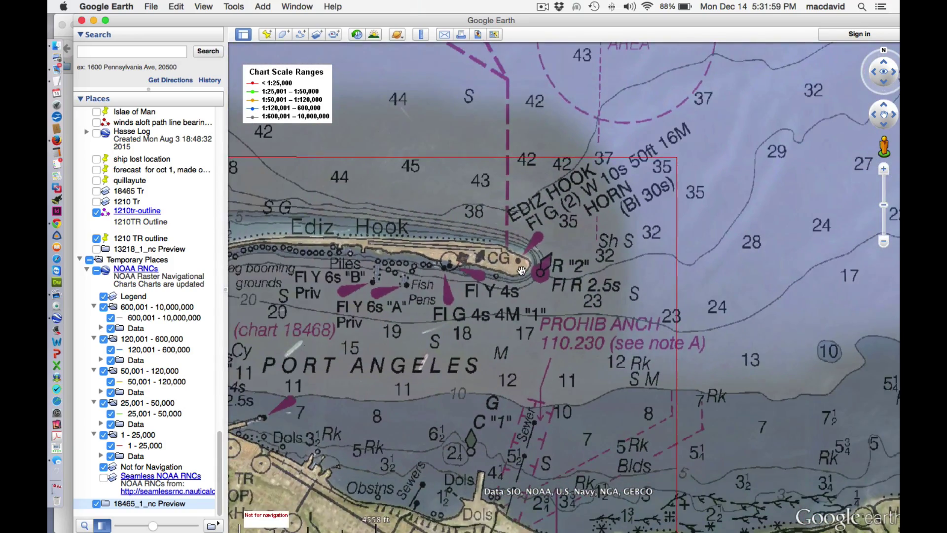
{"action": "scroll", "coordinate": [521, 271], "scroll_direction": "up", "scroll_amount": 1}
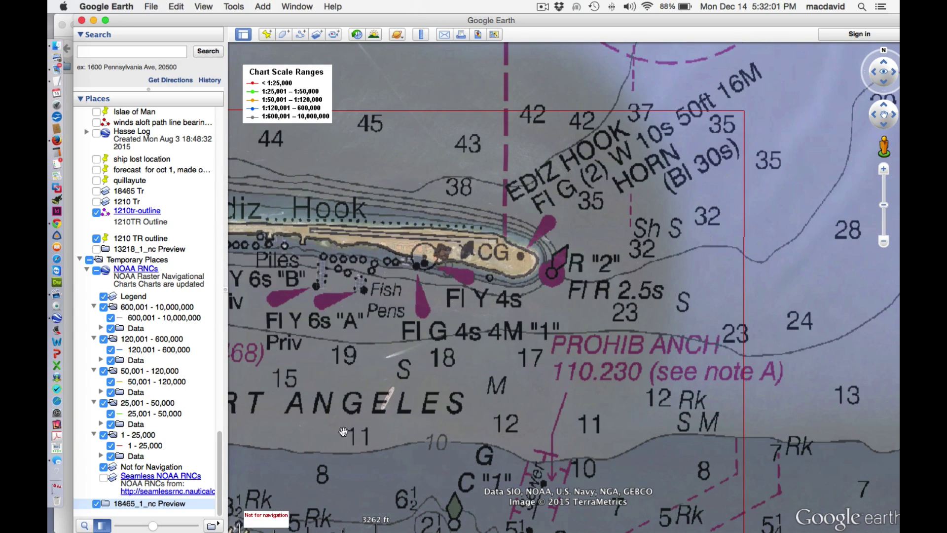
{"action": "left_click_drag", "start_coordinate": [153, 526], "coordinate": [129, 524]}
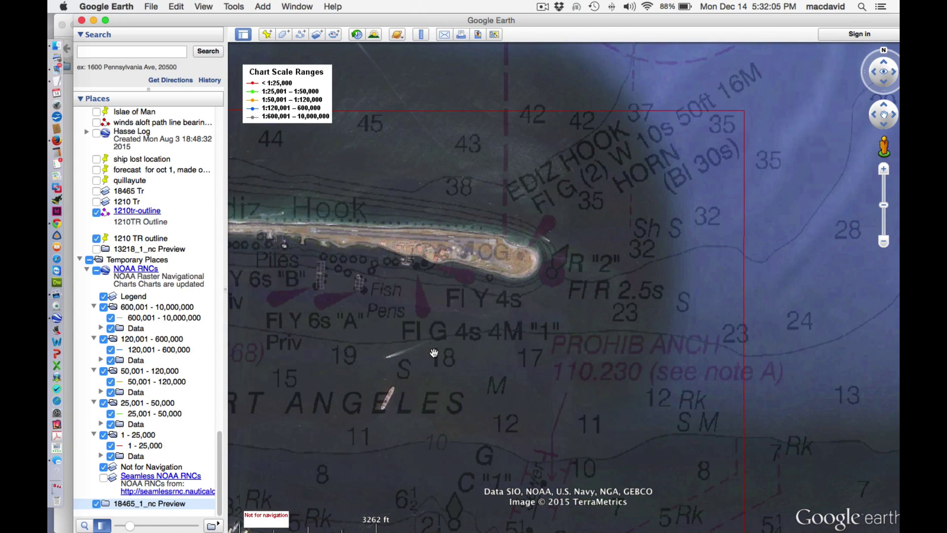
{"action": "scroll", "coordinate": [433, 354], "scroll_direction": "up", "scroll_amount": 8}
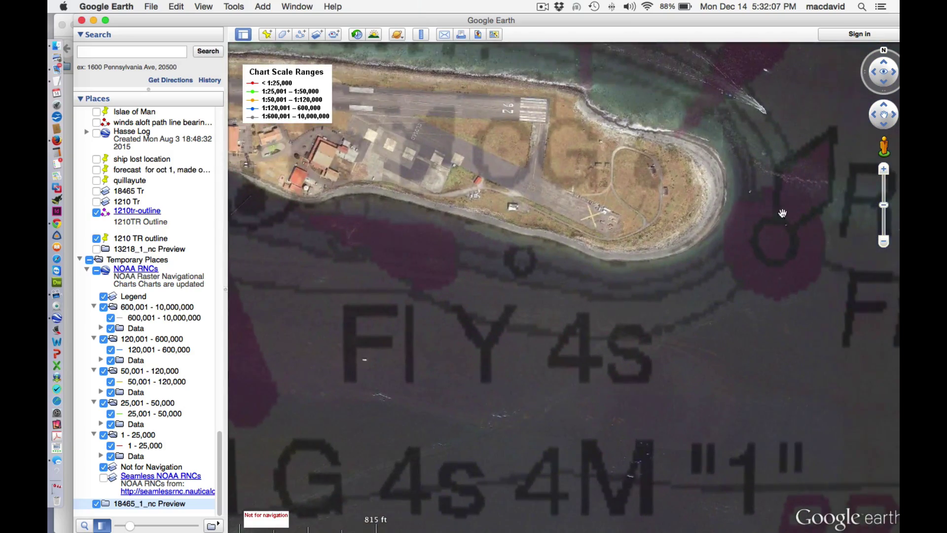
{"action": "left_click_drag", "start_coordinate": [786, 213], "coordinate": [663, 279]}
{"action": "scroll", "coordinate": [569, 266], "scroll_direction": "up", "scroll_amount": 5}
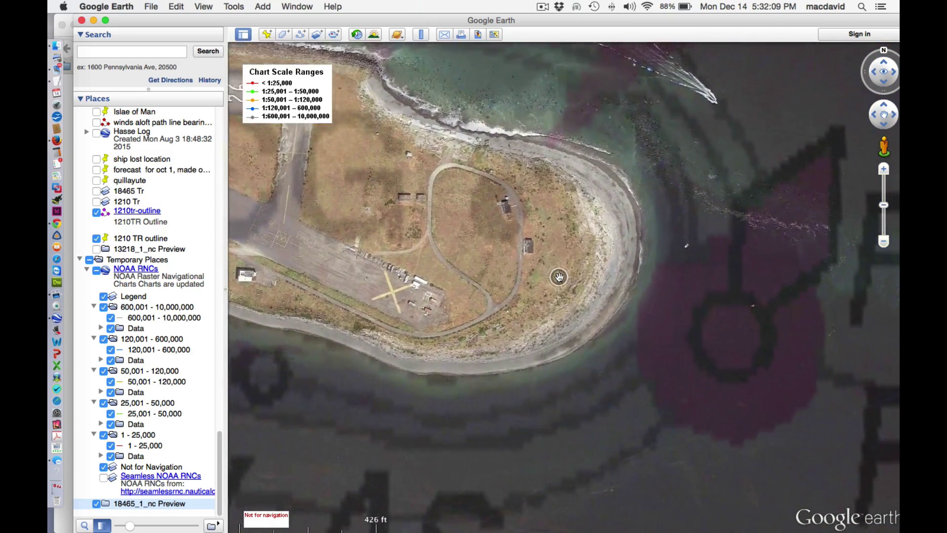
{"action": "scroll", "coordinate": [491, 180], "scroll_direction": "down", "scroll_amount": 3}
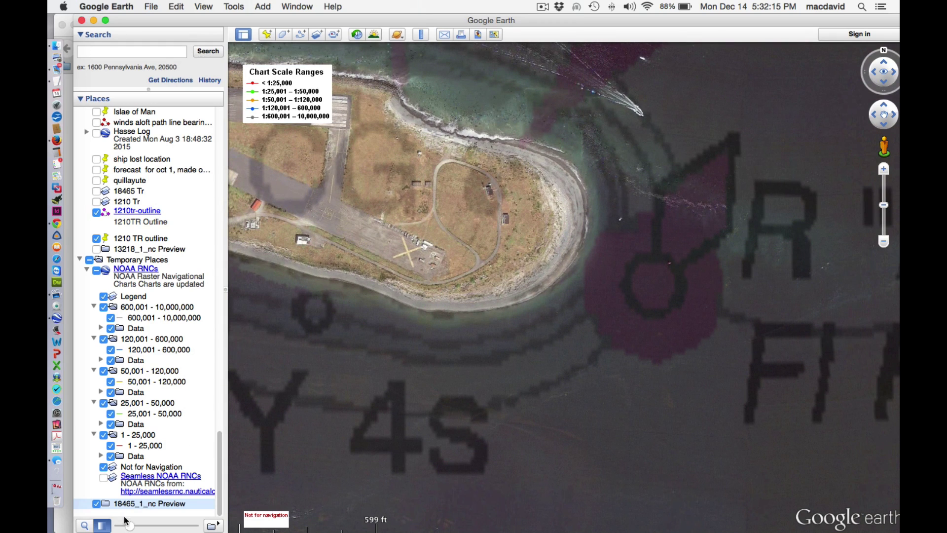
Swing the overlay from near-opaque to fully transparent, then bring the chart slightly back
{"action": "left_click_drag", "start_coordinate": [131, 529], "coordinate": [155, 528]}
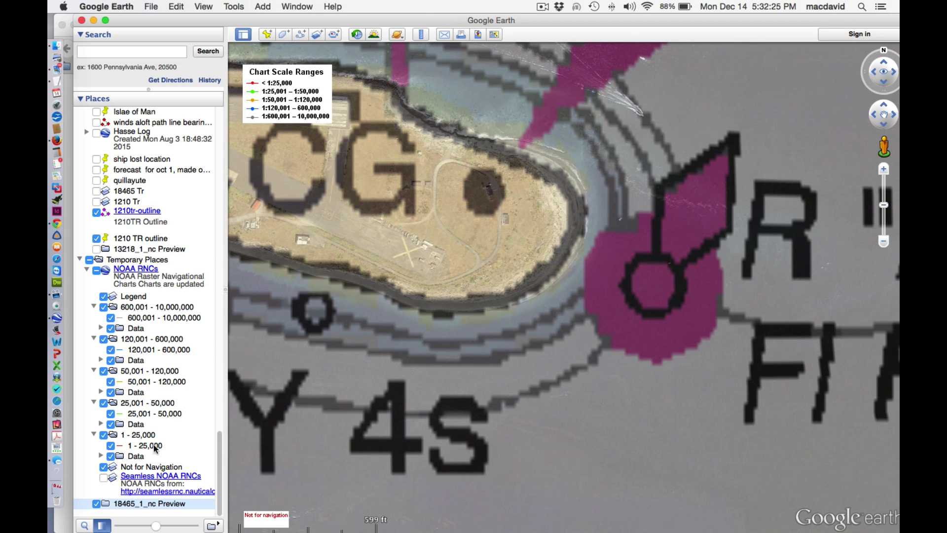
{"action": "left_click_drag", "start_coordinate": [156, 527], "coordinate": [120, 525]}
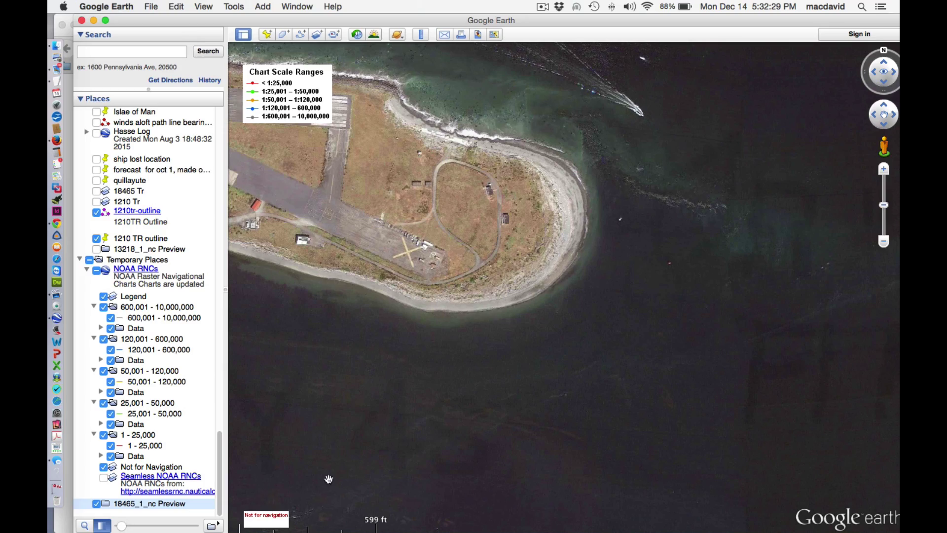
{"action": "scroll", "coordinate": [661, 303], "scroll_direction": "up", "scroll_amount": 5}
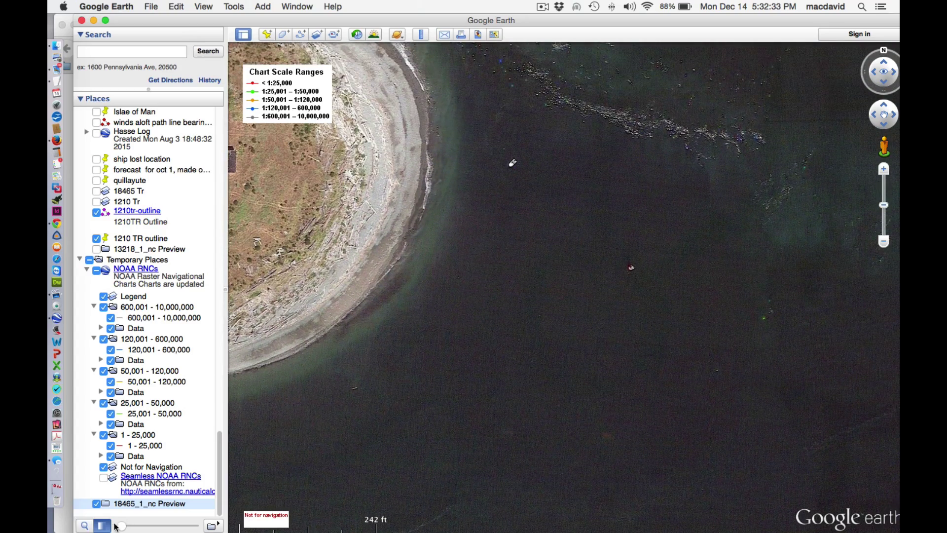
{"action": "mouse_move", "coordinate": [120, 526]}
{"action": "left_mouse_down"}
{"action": "mouse_move", "coordinate": [147, 527]}
{"action": "mouse_move", "coordinate": [119, 522]}
{"action": "left_mouse_up"}
{"action": "scroll", "coordinate": [411, 390], "scroll_direction": "down", "scroll_amount": 5}
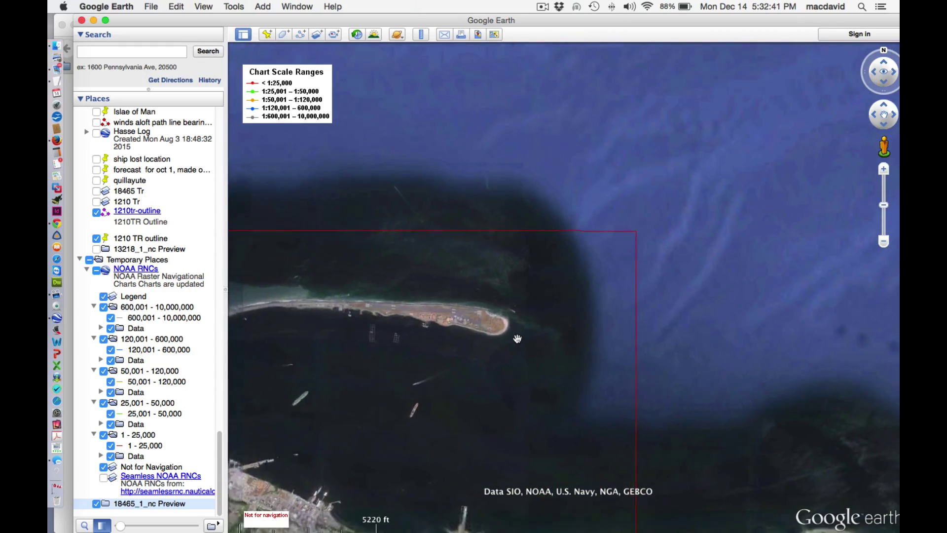
Raise the 18465_1_nc overlay to near-full opacity and zoom out to about 35 mi over the strait
{"action": "left_click_drag", "start_coordinate": [124, 525], "coordinate": [176, 525]}
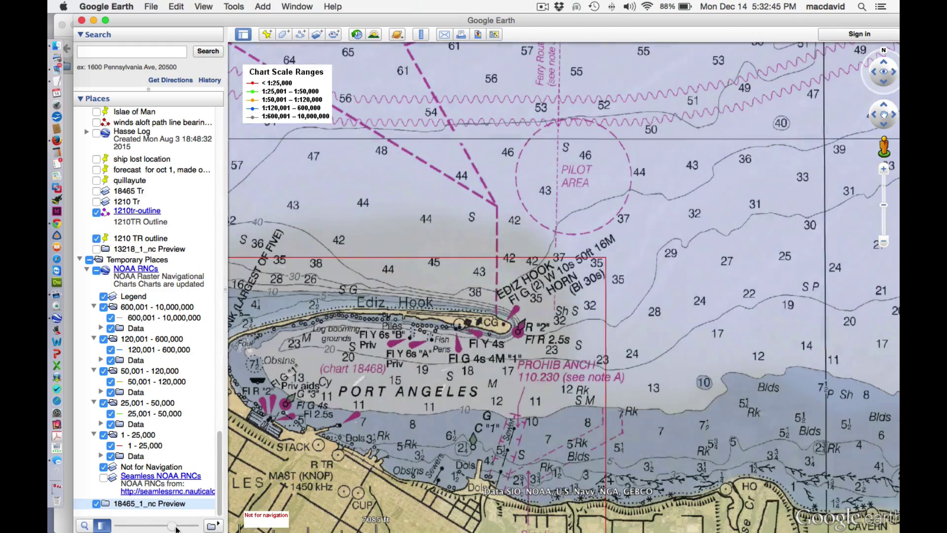
{"action": "scroll", "coordinate": [564, 343], "scroll_direction": "down", "scroll_amount": 5}
{"action": "scroll", "coordinate": [564, 342], "scroll_direction": "down", "scroll_amount": 10}
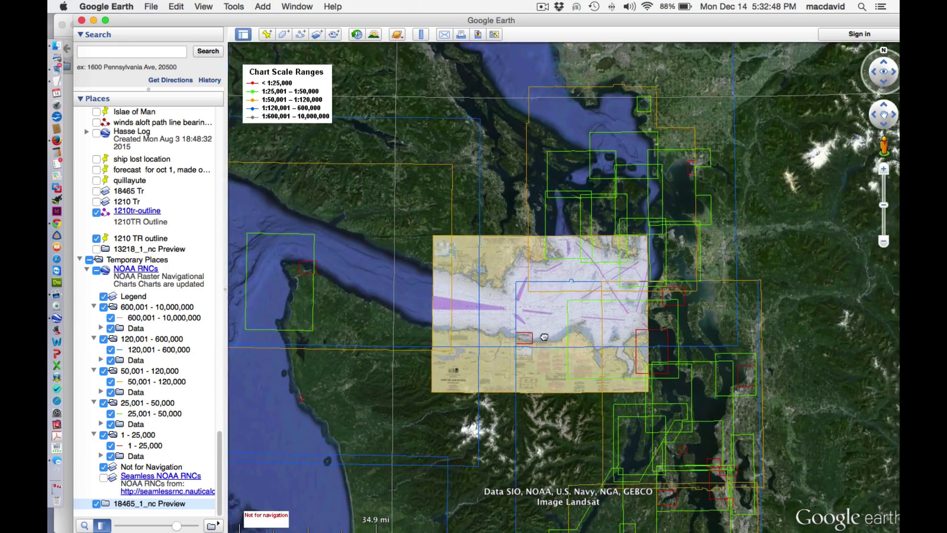
{"action": "left_click_drag", "start_coordinate": [544, 337], "coordinate": [526, 314]}
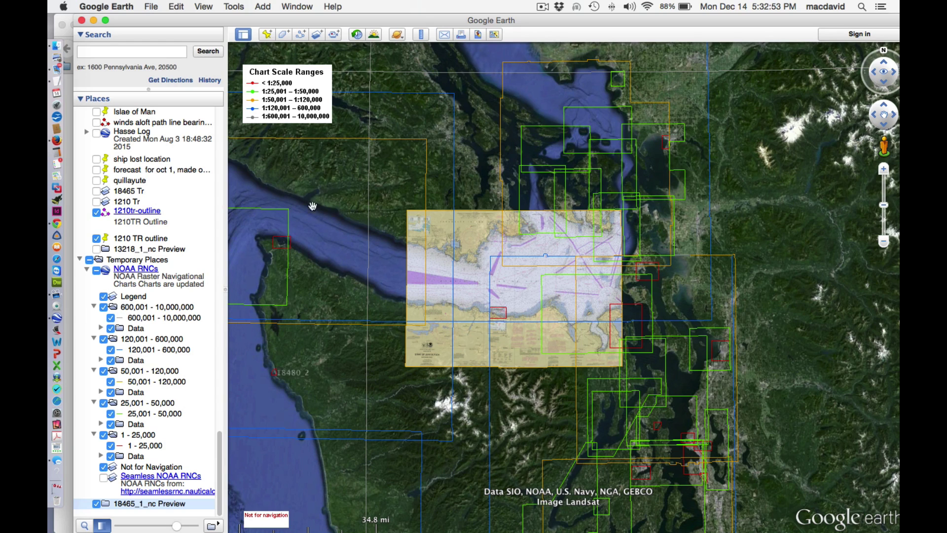
Add the Neah Bay chart 18484 preview overlay and zoom in on it
{"action": "left_click", "coordinate": [282, 240]}
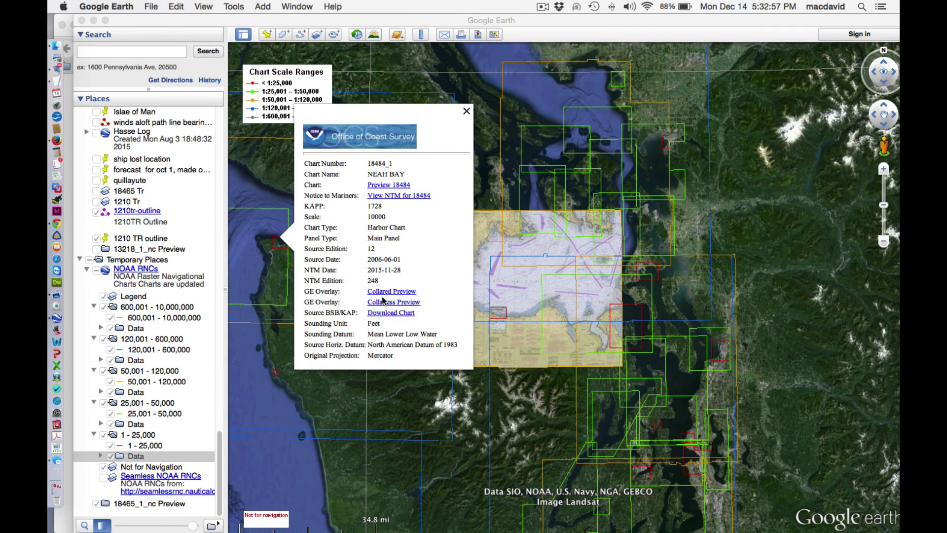
{"action": "left_click", "coordinate": [381, 305]}
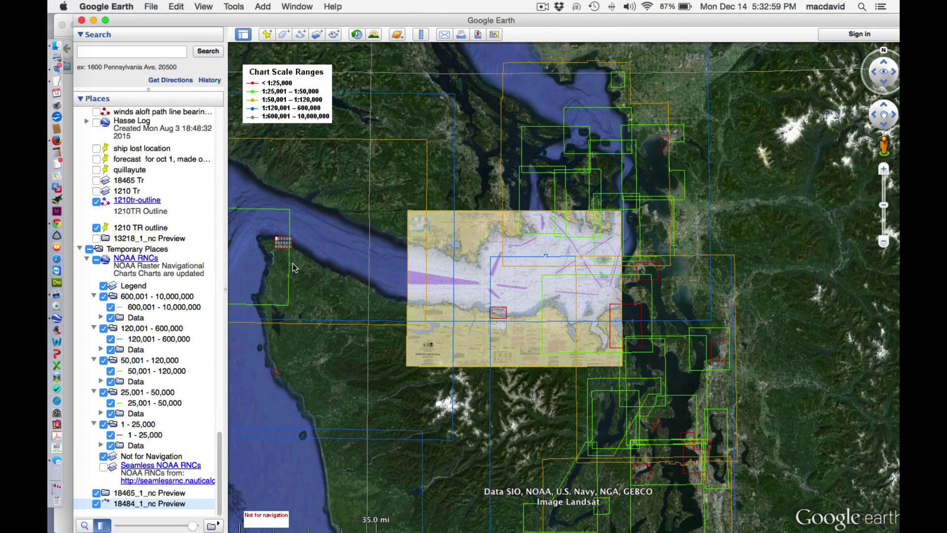
{"action": "scroll", "coordinate": [311, 271], "scroll_direction": "up", "scroll_amount": 5}
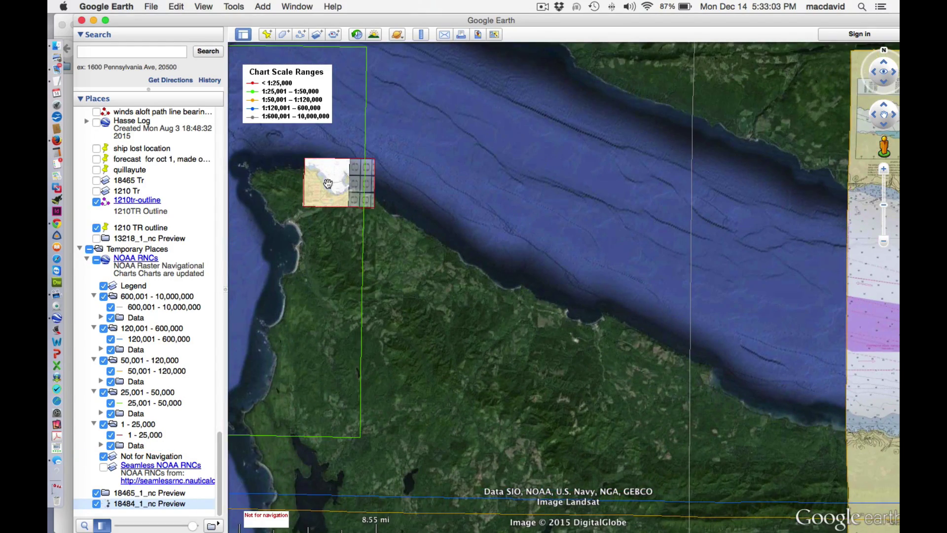
{"action": "scroll", "coordinate": [328, 184], "scroll_direction": "up", "scroll_amount": 3}
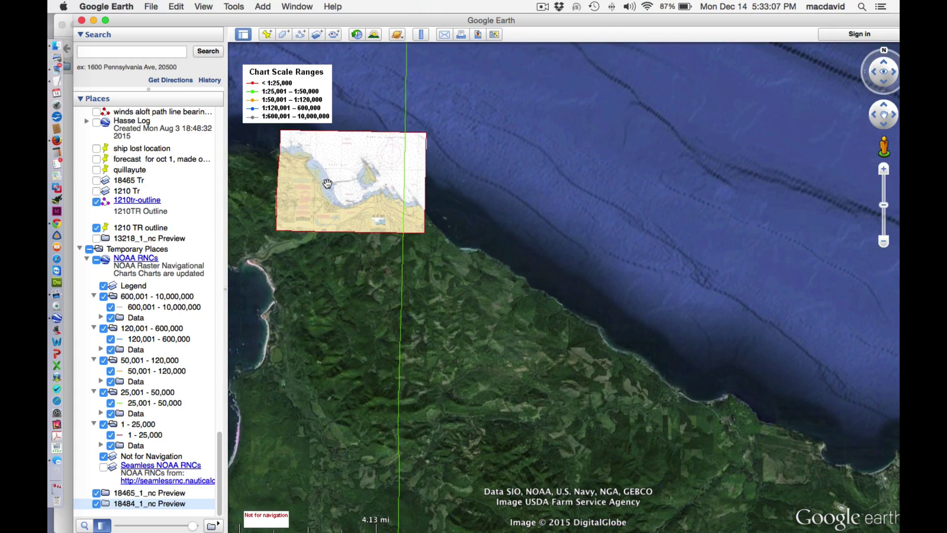
{"action": "scroll", "coordinate": [328, 183], "scroll_direction": "up", "scroll_amount": 4}
{"action": "scroll", "coordinate": [327, 183], "scroll_direction": "down", "scroll_amount": 5}
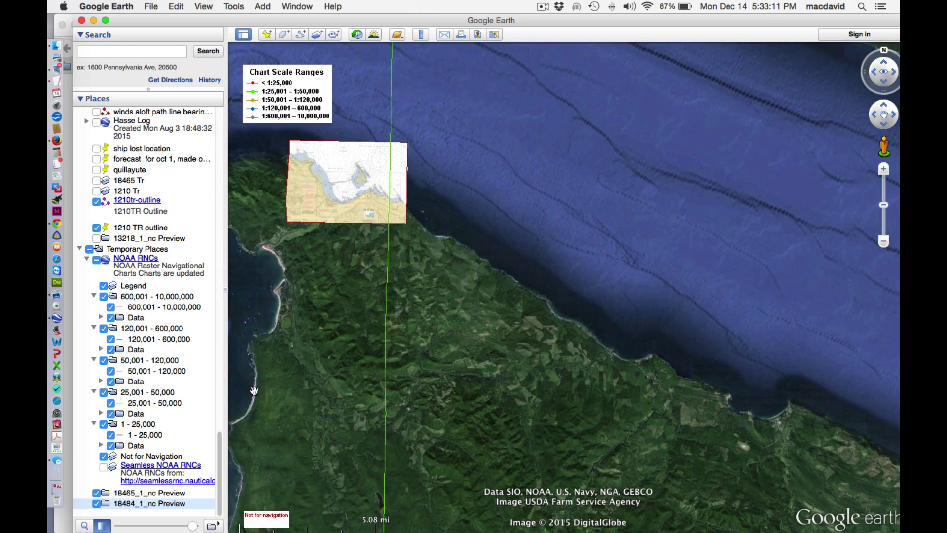
{"action": "scroll", "coordinate": [221, 479], "scroll_direction": "up", "scroll_amount": 3}
{"action": "scroll", "coordinate": [220, 480], "scroll_direction": "down", "scroll_amount": 3}
Uncheck the 18465_1_nc and 18484_1_nc Previews and centre the Neah Bay coastline
{"action": "left_click", "coordinate": [96, 493]}
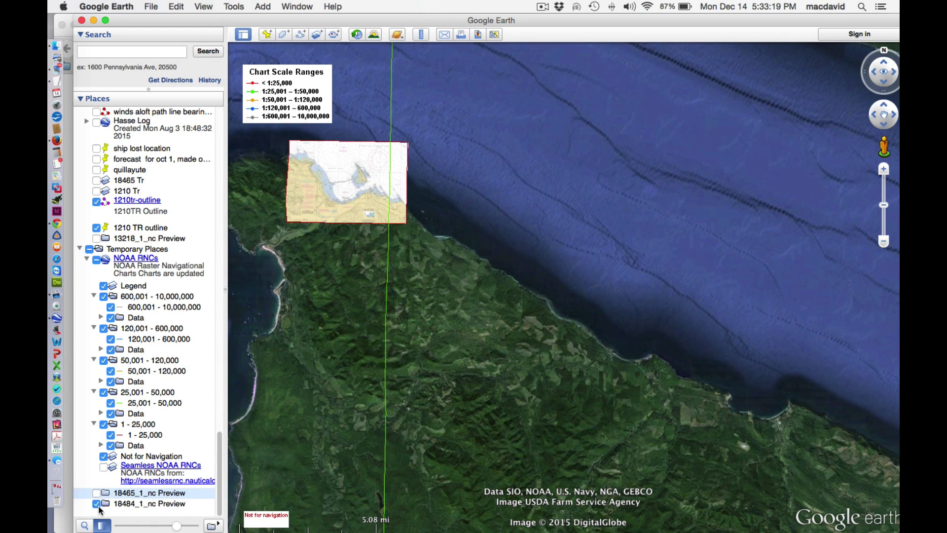
{"action": "left_click", "coordinate": [97, 505]}
{"action": "left_click", "coordinate": [96, 504]}
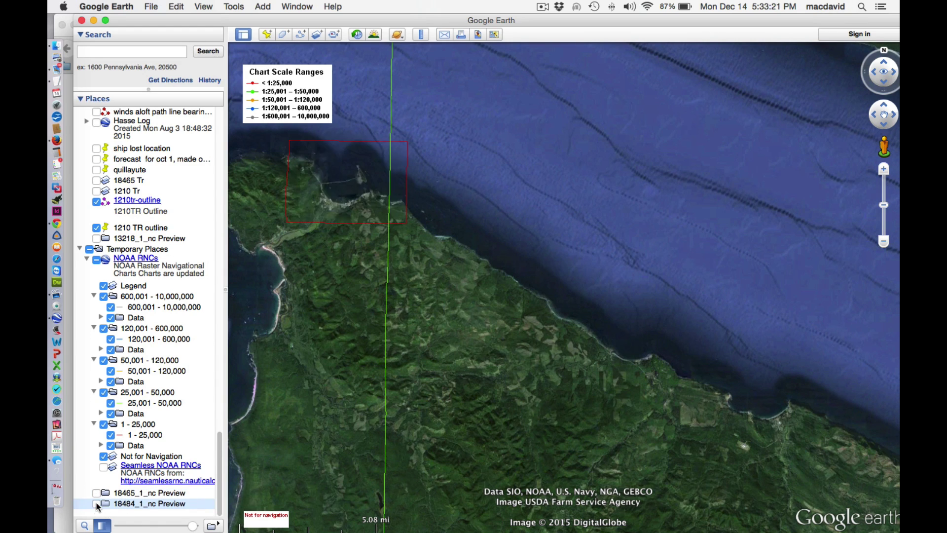
{"action": "left_click", "coordinate": [97, 504]}
{"action": "left_click", "coordinate": [96, 504]}
{"action": "left_click_drag", "start_coordinate": [579, 416], "coordinate": [752, 438]}
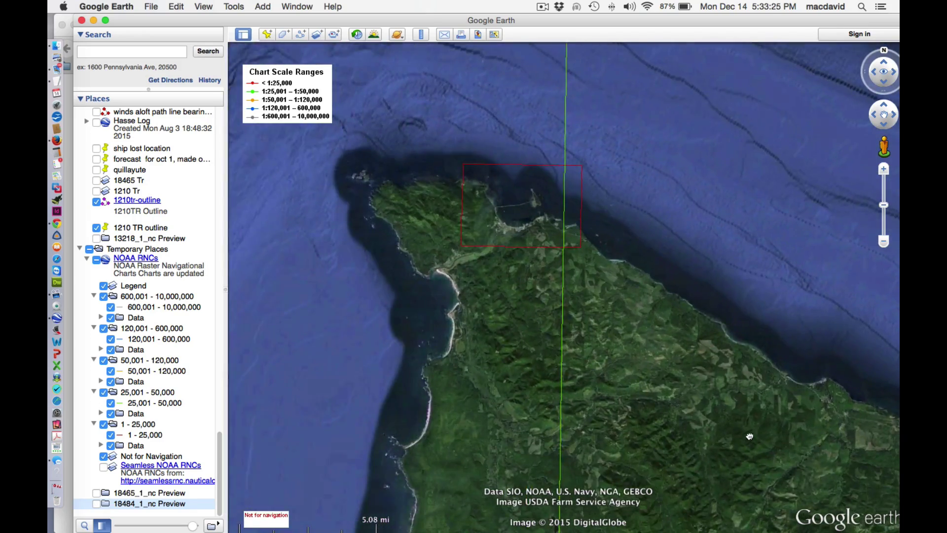
{"action": "scroll", "coordinate": [634, 281], "scroll_direction": "down", "scroll_amount": 5}
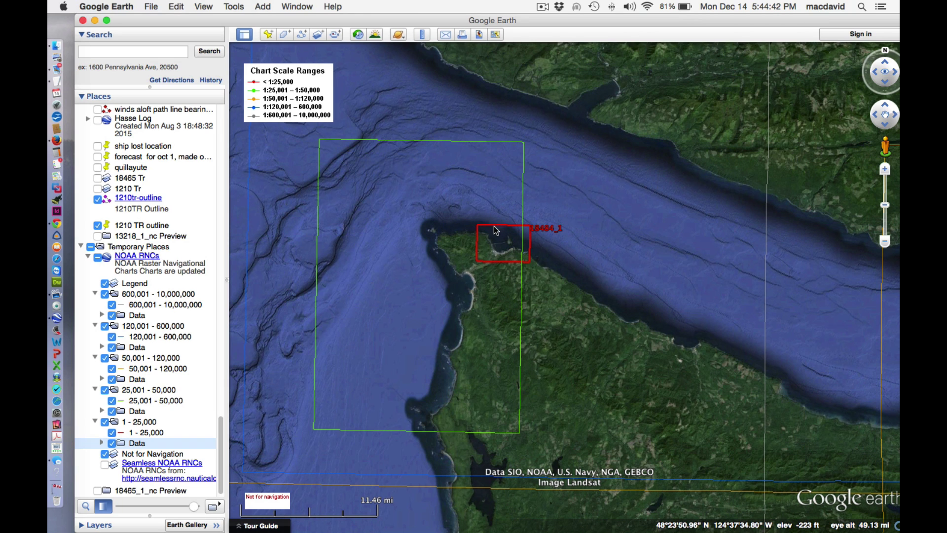
Choose Download Chart from the 18484_1 NEAH BAY balloon and OK NOAA's User Agreement
{"action": "scroll", "coordinate": [494, 228], "scroll_direction": "down", "scroll_amount": 1}
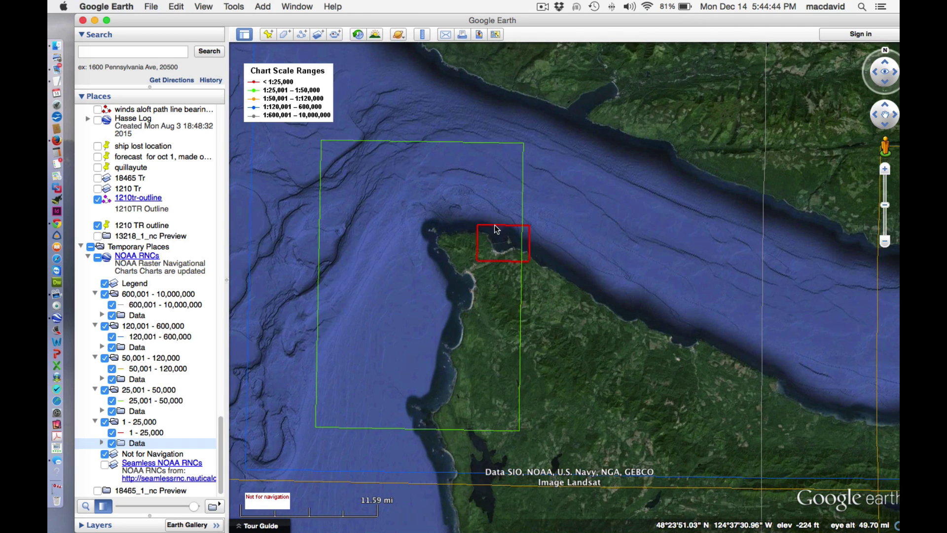
{"action": "left_click", "coordinate": [495, 227]}
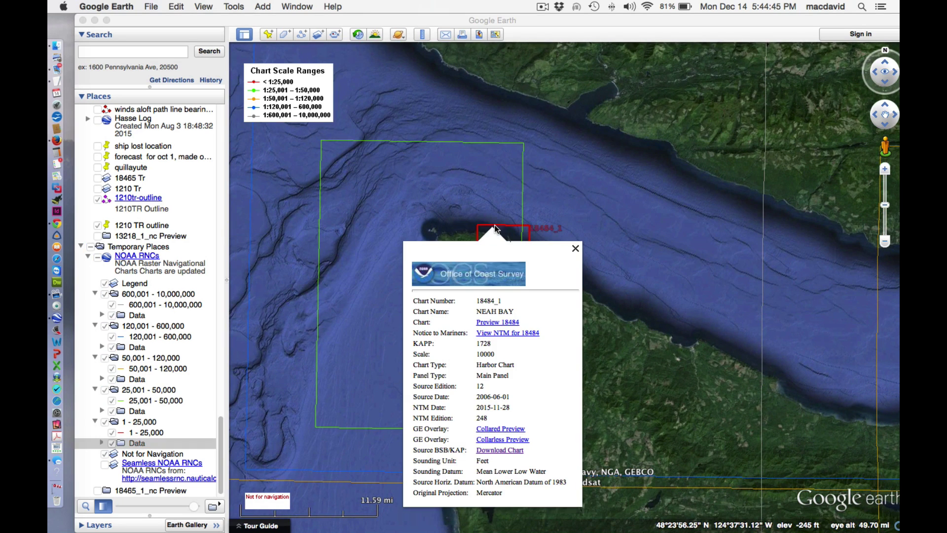
{"action": "left_click", "coordinate": [494, 450]}
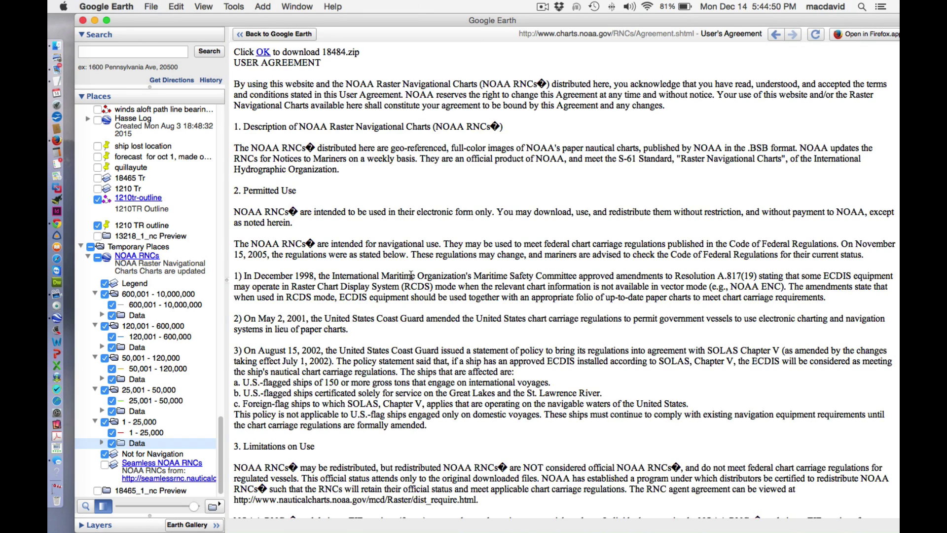
{"action": "left_click", "coordinate": [263, 52]}
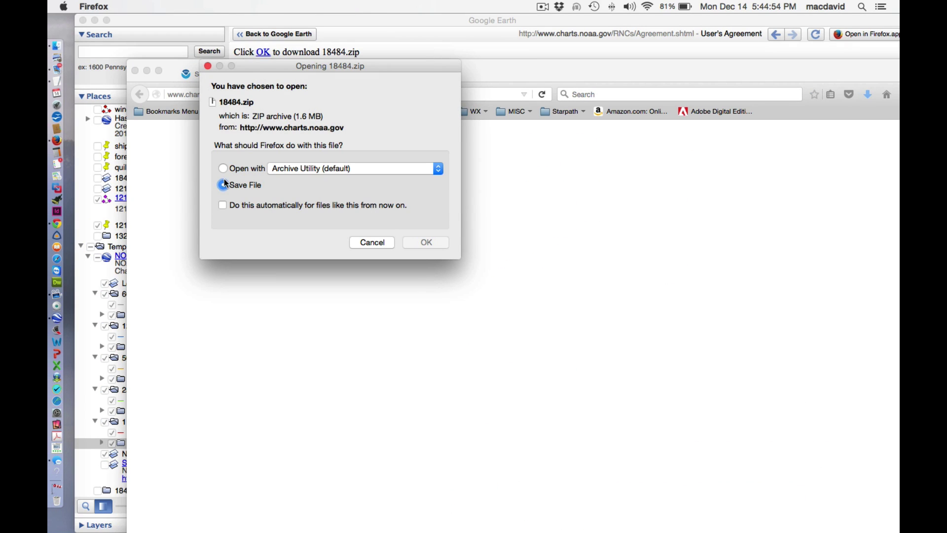
Save the 18484.zip chart archive and open 18484(1).zip from Downloads so it unzips into BSB_ROOT 2
{"action": "left_click", "coordinate": [424, 244]}
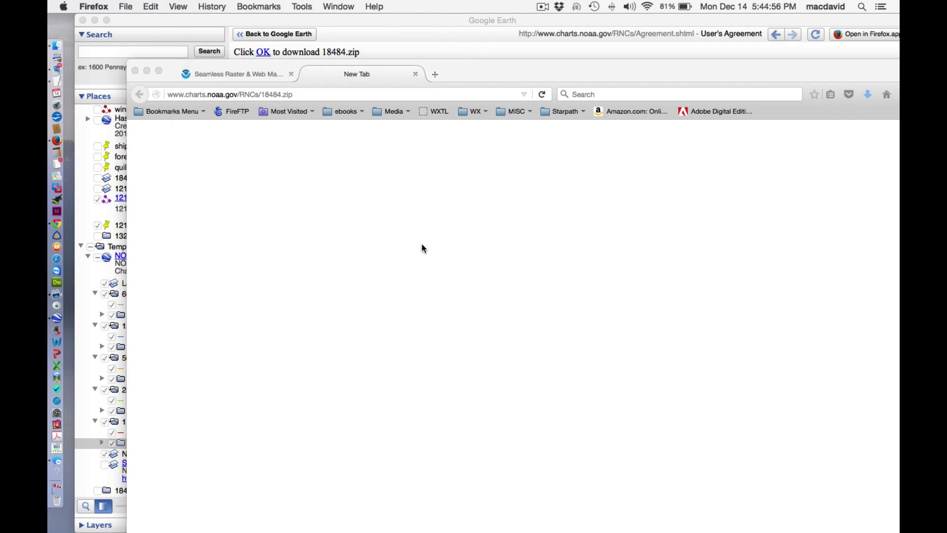
{"action": "left_click", "coordinate": [869, 96]}
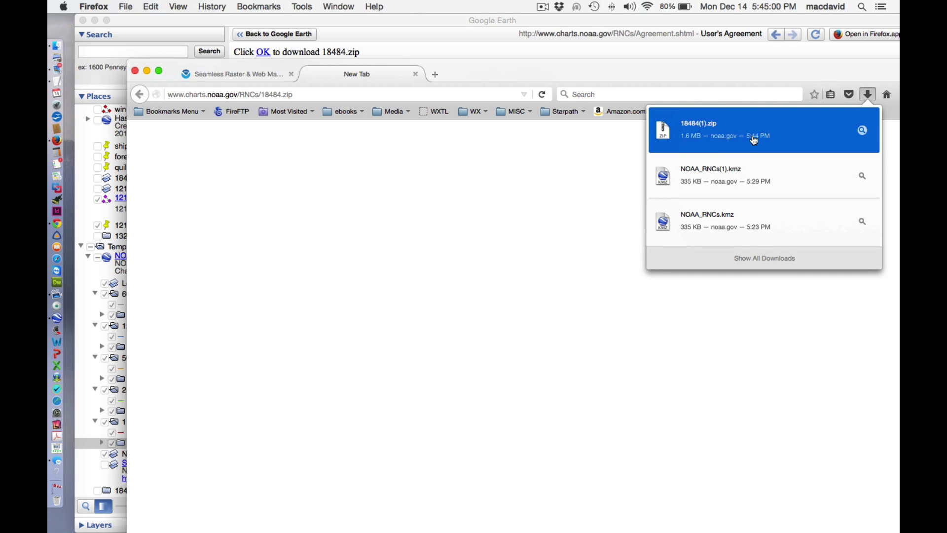
{"action": "left_click", "coordinate": [734, 129]}
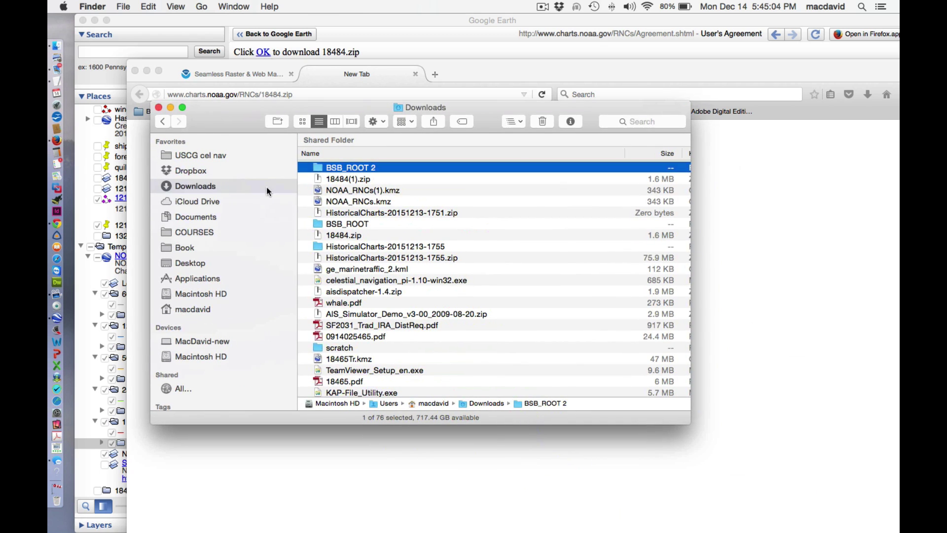
Open BSB_ROOT 2 and its 18484 folder showing 18484_1.KAP, 18484.BSB and USERAGREEMENT.TXT
{"action": "double_click", "coordinate": [319, 169]}
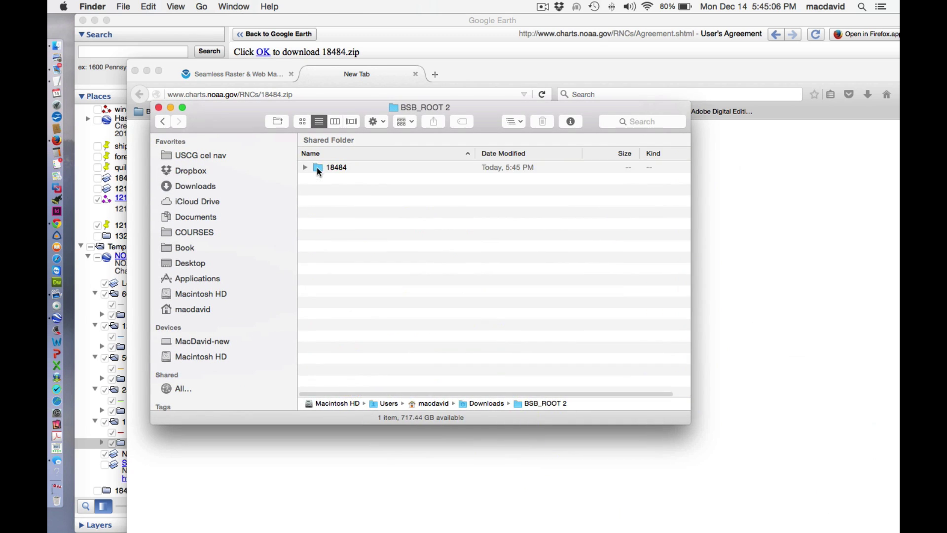
{"action": "double_click", "coordinate": [318, 169]}
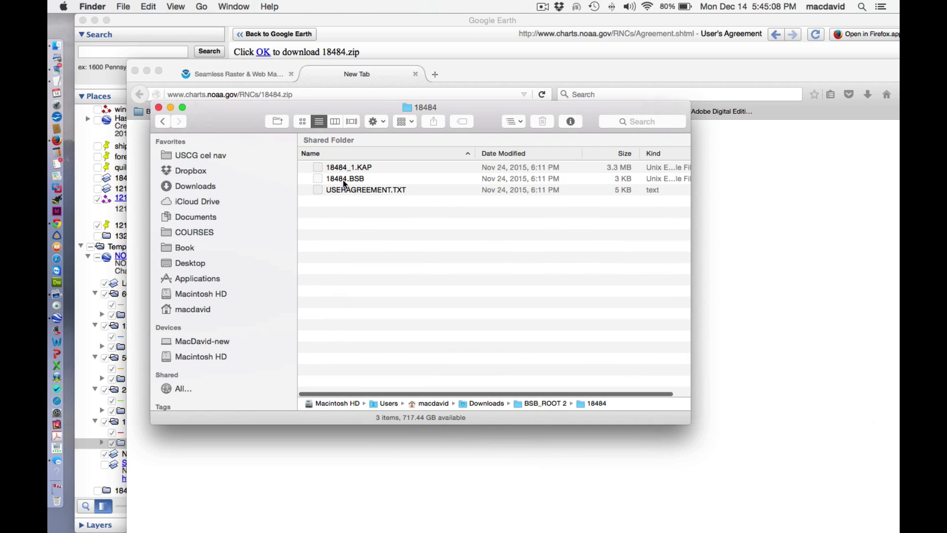
{"action": "left_click_drag", "start_coordinate": [242, 109], "coordinate": [633, 329]}
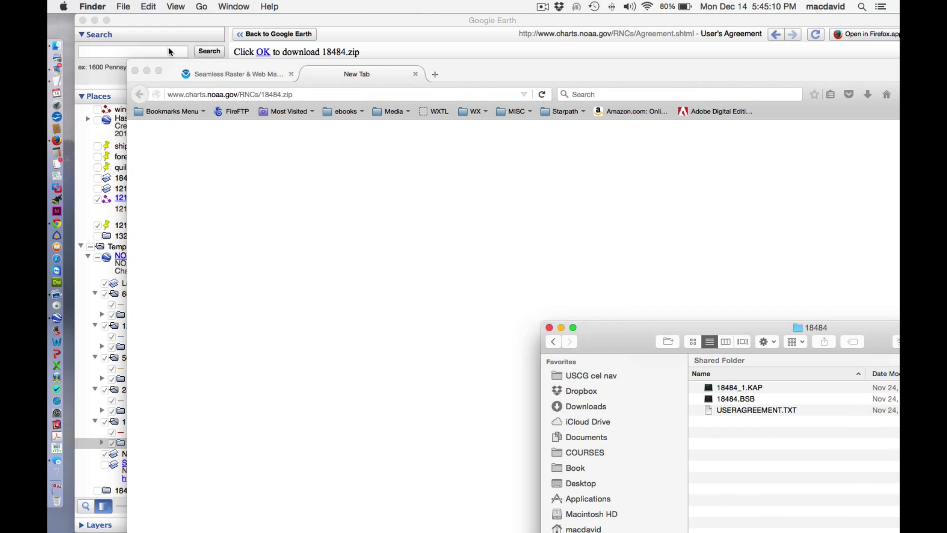
Move the Finder and Firefox windows aside and bring Google Earth back to the front
{"action": "left_click", "coordinate": [167, 68]}
{"action": "left_click_drag", "start_coordinate": [486, 72], "coordinate": [894, 407]}
{"action": "left_click", "coordinate": [286, 34]}
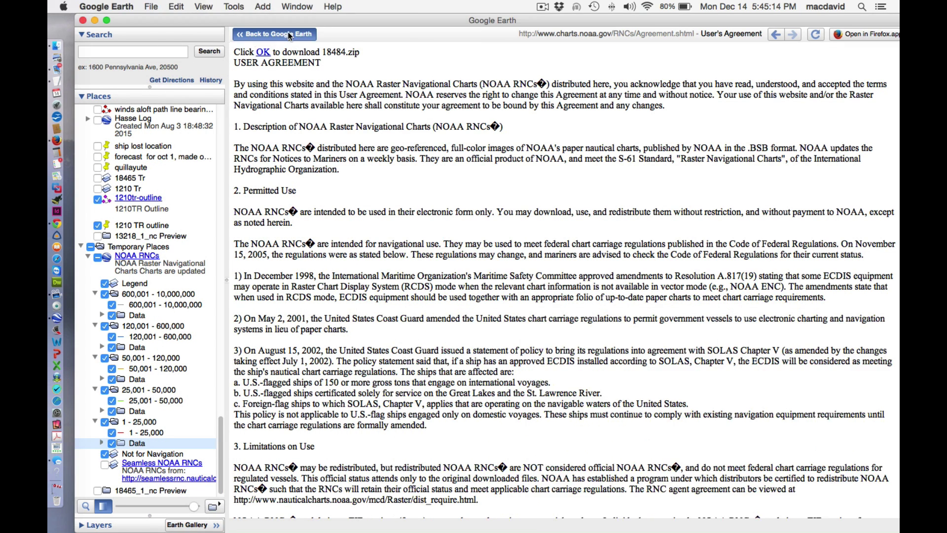
Pan and zoom to the New England coast chart outlines near 1210 TR, with north up
{"action": "scroll", "coordinate": [607, 247], "scroll_direction": "down", "scroll_amount": 8}
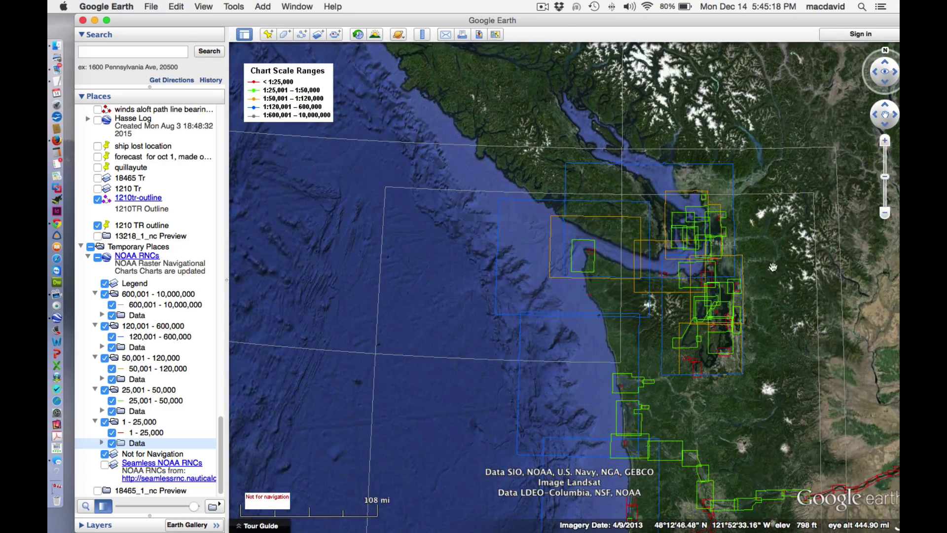
{"action": "left_click_drag", "start_coordinate": [773, 267], "coordinate": [273, 149]}
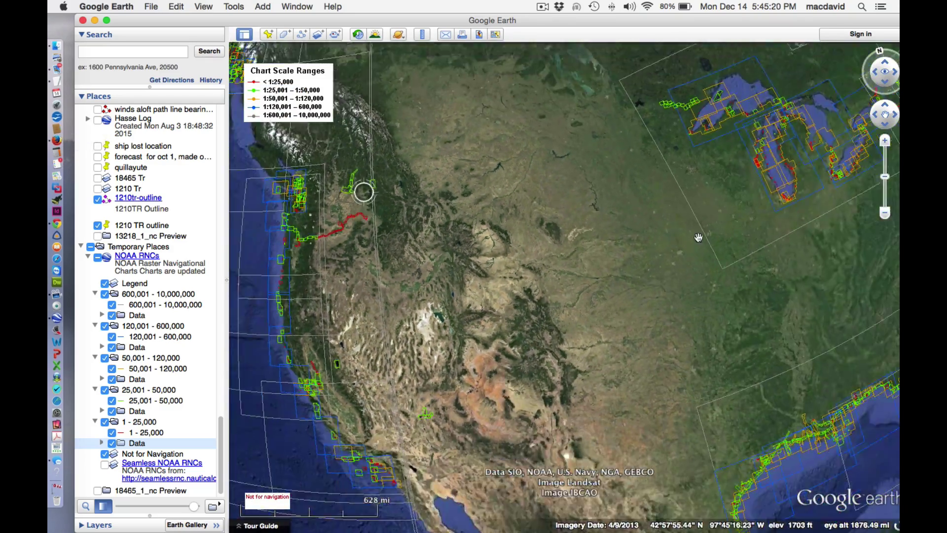
{"action": "scroll", "coordinate": [609, 167], "scroll_direction": "up", "scroll_amount": 5}
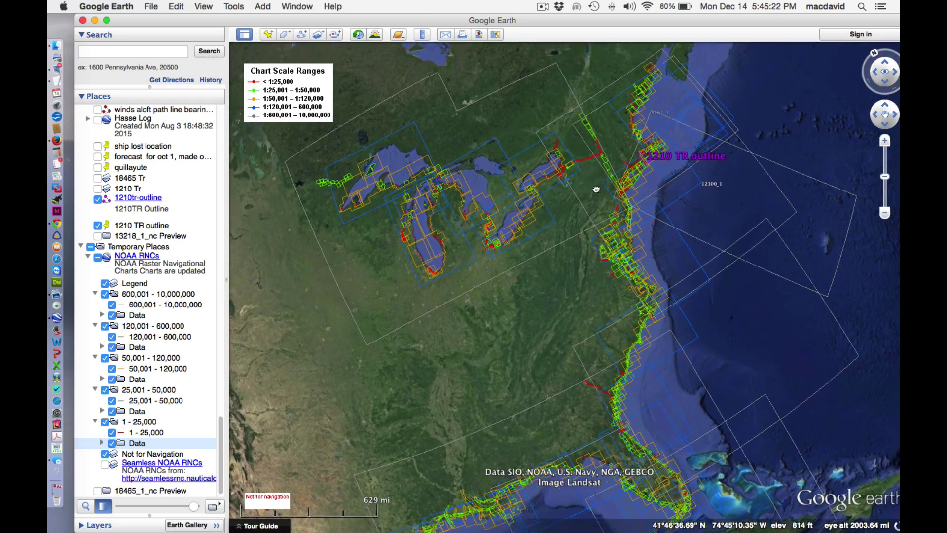
{"action": "scroll", "coordinate": [606, 181], "scroll_direction": "up", "scroll_amount": 3}
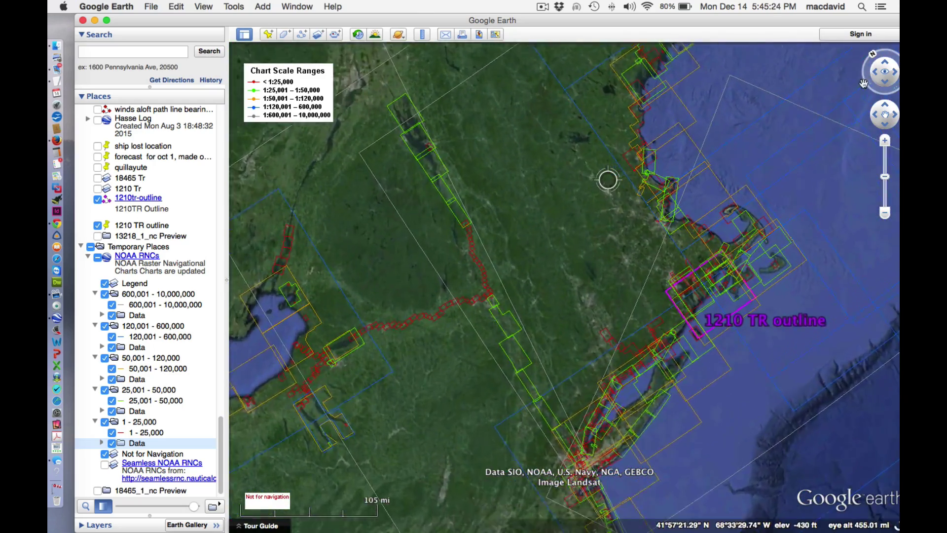
{"action": "left_click", "coordinate": [872, 53]}
{"action": "left_click_drag", "start_coordinate": [873, 53], "coordinate": [884, 55]}
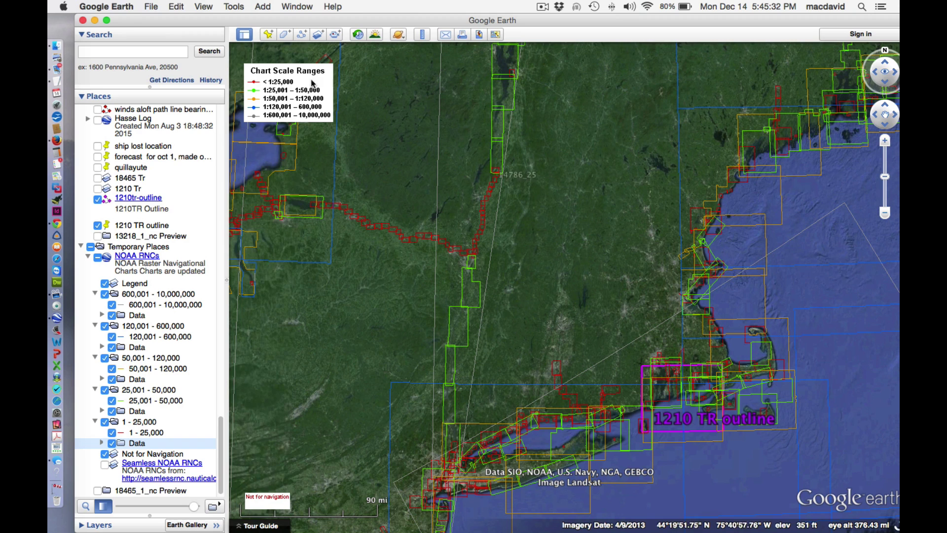
{"action": "left_click", "coordinate": [104, 7]}
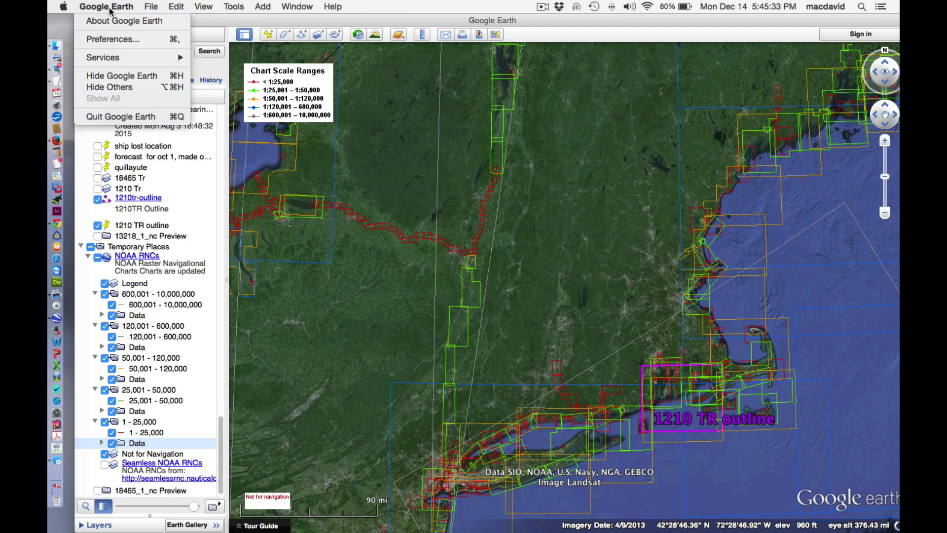
Review the Navigation preferences, leaving Fly-To Speed at 0.1800, and close Preferences
{"action": "left_click", "coordinate": [113, 40]}
{"action": "left_click", "coordinate": [525, 135]}
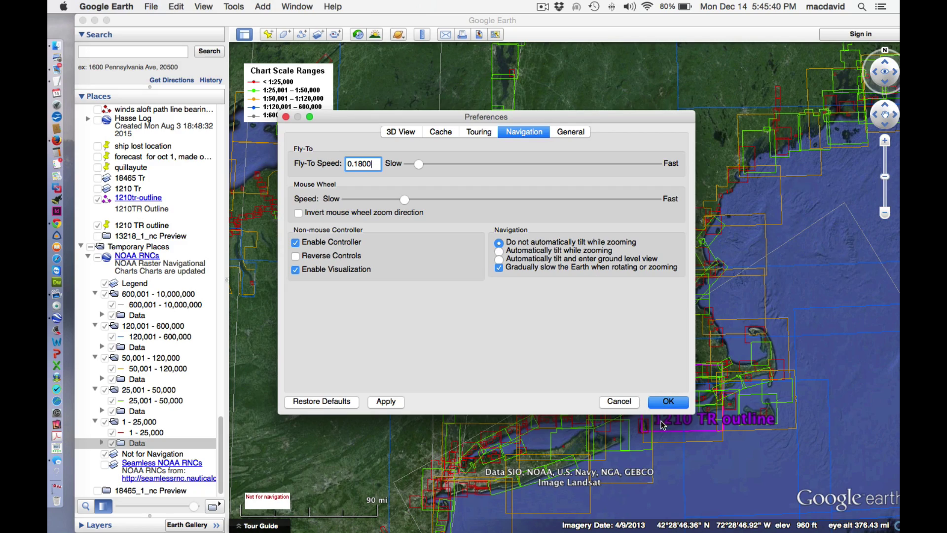
{"action": "left_click", "coordinate": [668, 402]}
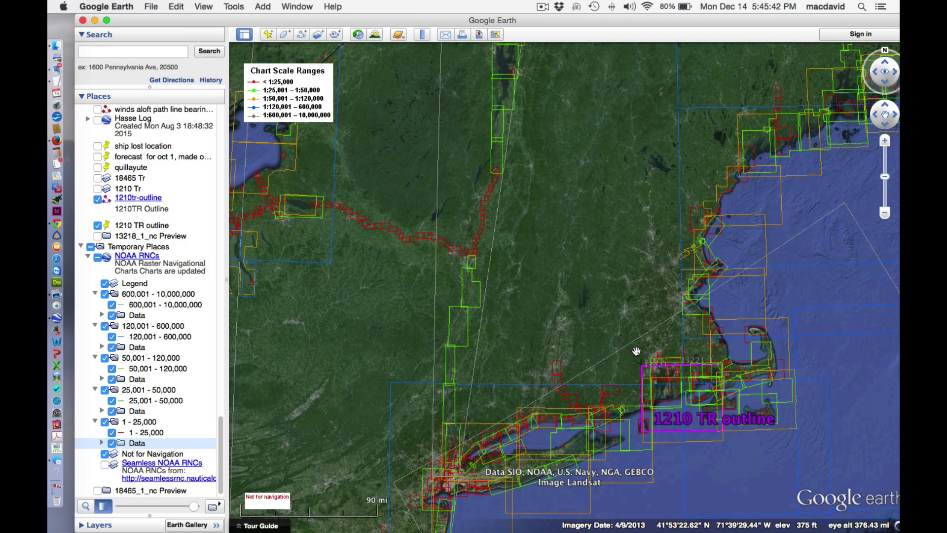
Shift the map to span Lake Ontario to Long Island and the 1210 TR outline
{"action": "scroll", "coordinate": [636, 351], "scroll_direction": "up", "scroll_amount": 3}
{"action": "scroll", "coordinate": [636, 351], "scroll_direction": "down", "scroll_amount": 2}
{"action": "left_click_drag", "start_coordinate": [623, 318], "coordinate": [579, 251]}
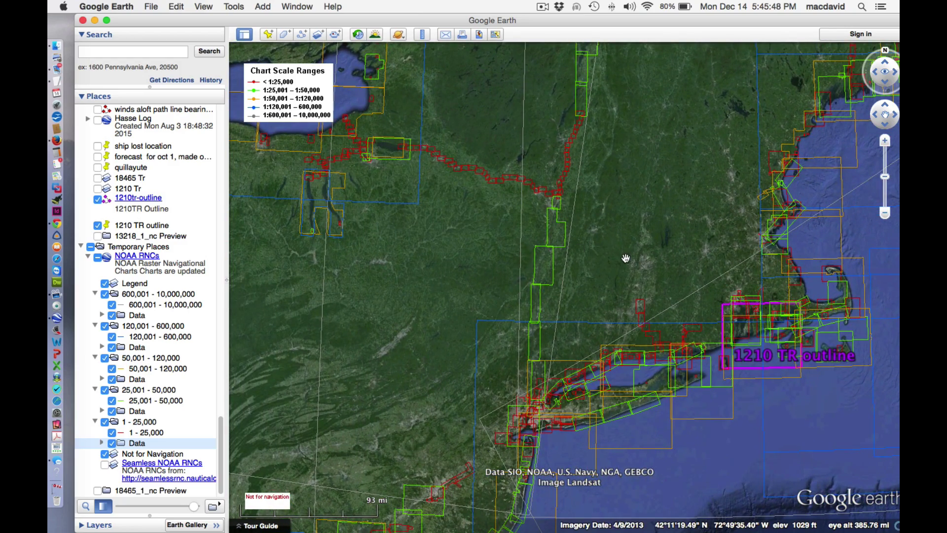